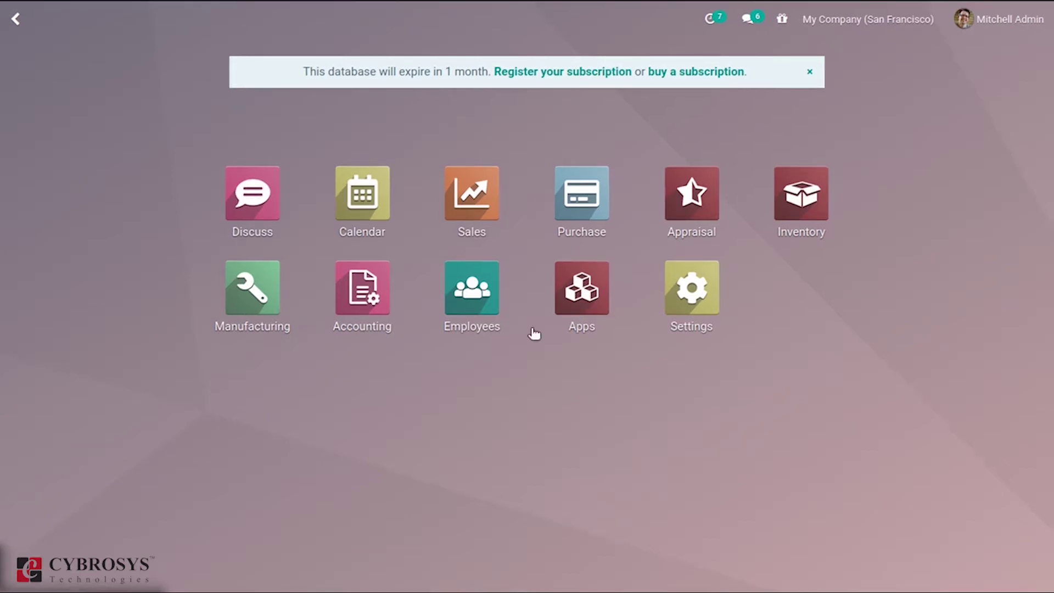
# Create a new tax in the Accounting app's tax configuration and name it GST 20%.
pyautogui.click(339, 310)
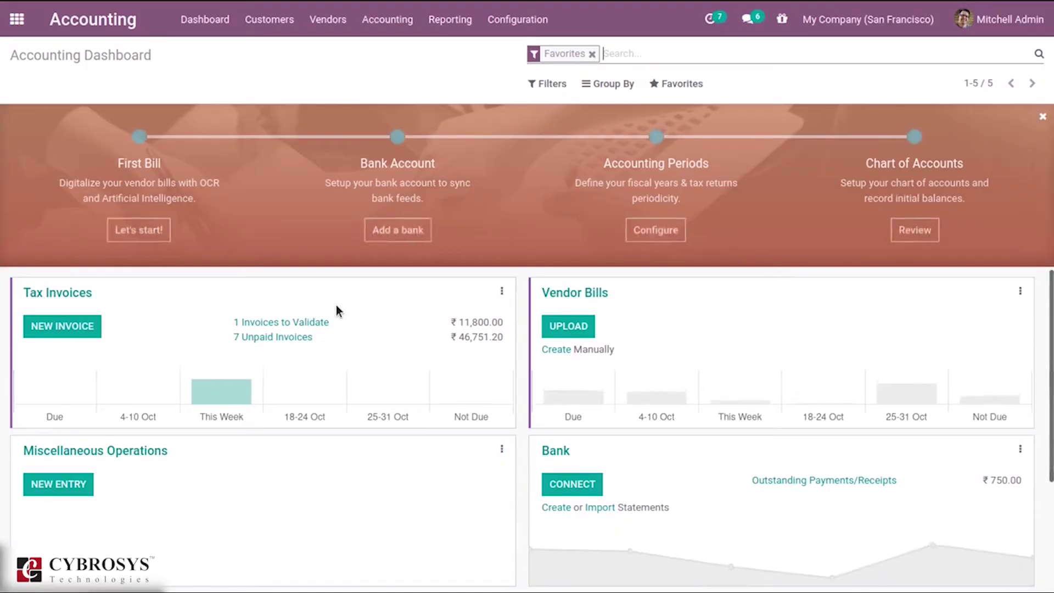
pyautogui.moveTo(545, 11)
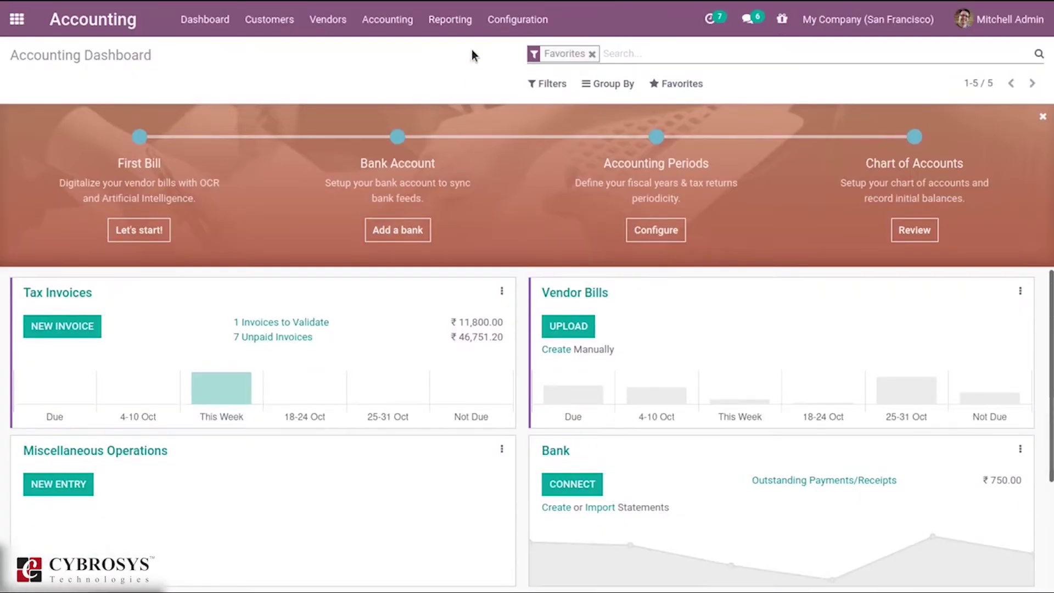
pyautogui.click(503, 19)
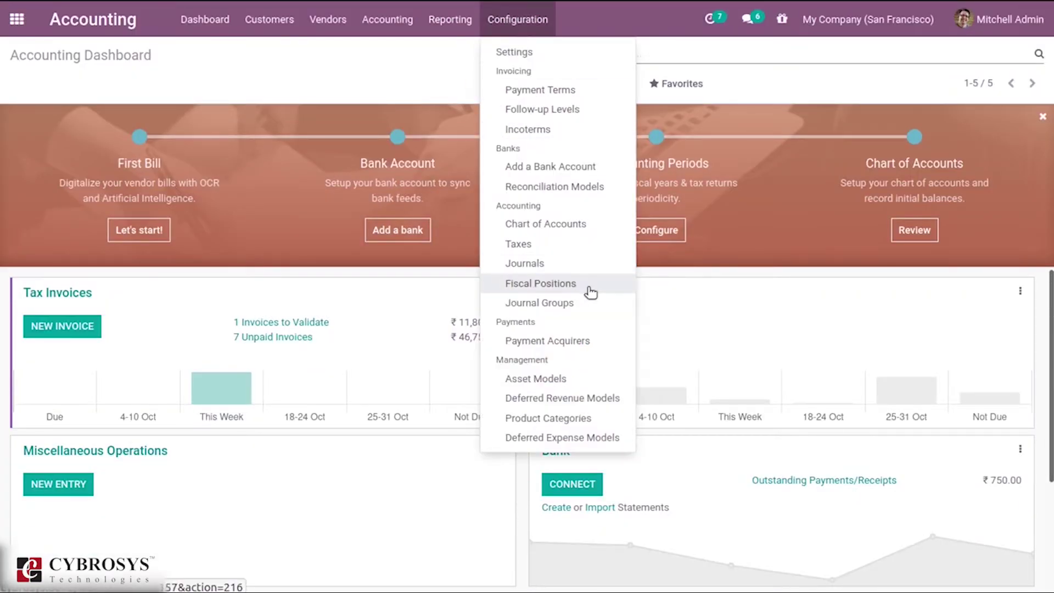
pyautogui.click(541, 245)
pyautogui.click(34, 88)
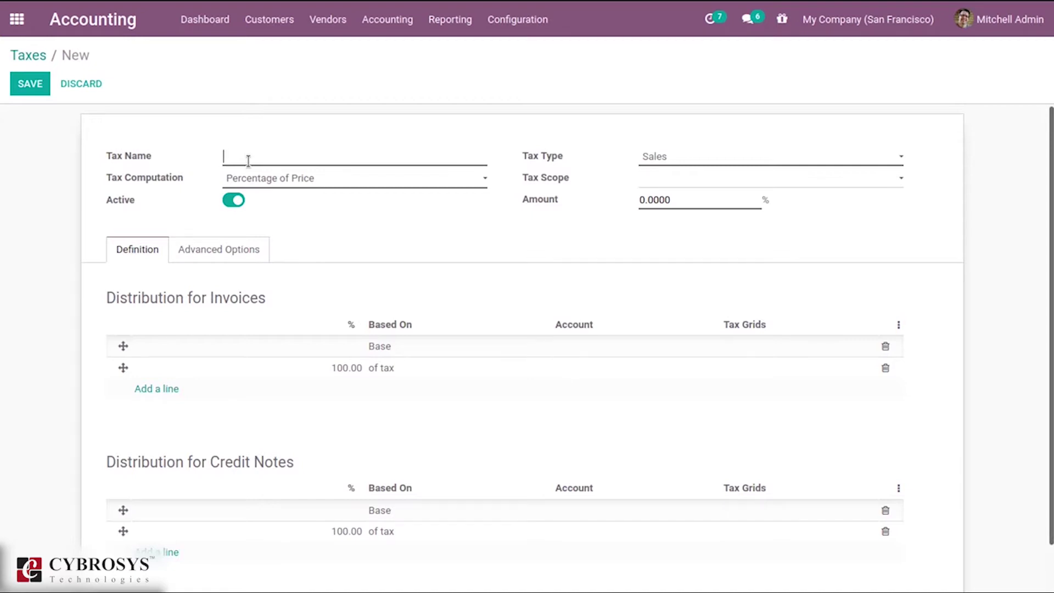
pyautogui.write('GST 20%')
# Examine the available Tax Computation and Tax Type options for the new tax.
pyautogui.moveTo(119, 180)
pyautogui.click(251, 187)
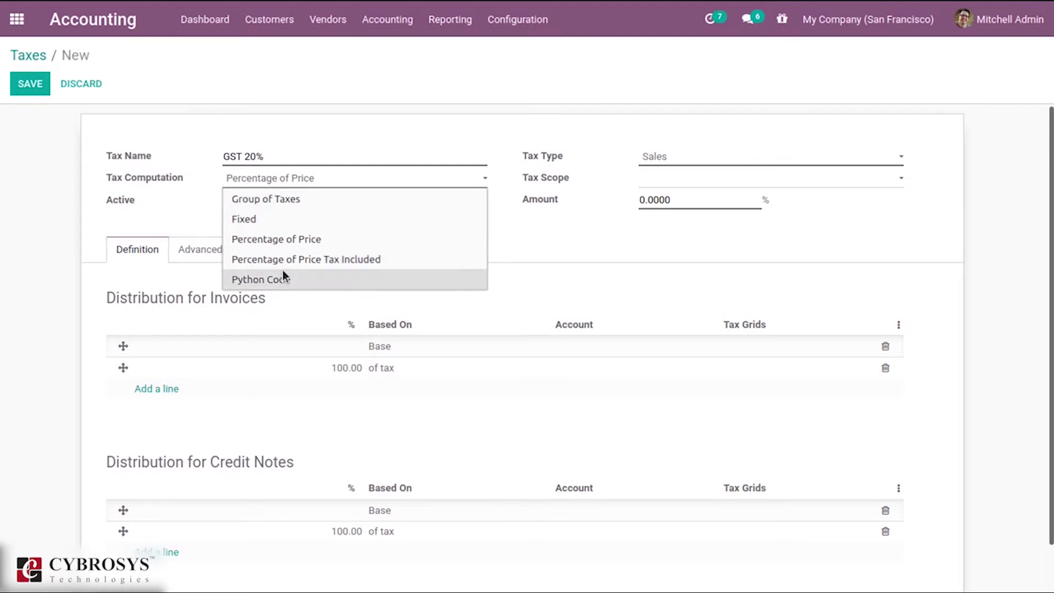
pyautogui.click(181, 218)
pyautogui.moveTo(130, 172)
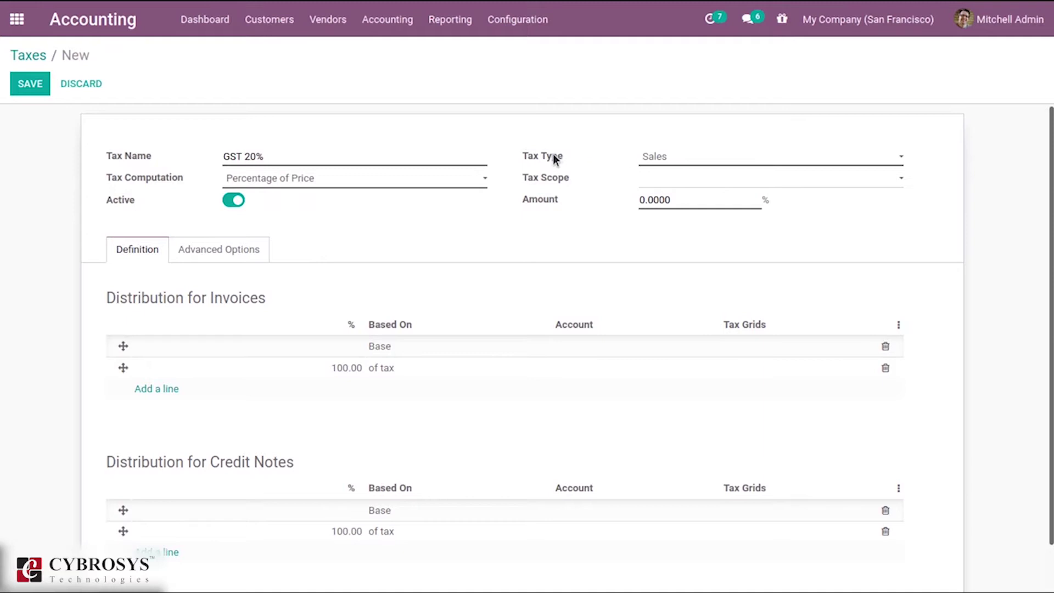
pyautogui.moveTo(558, 159)
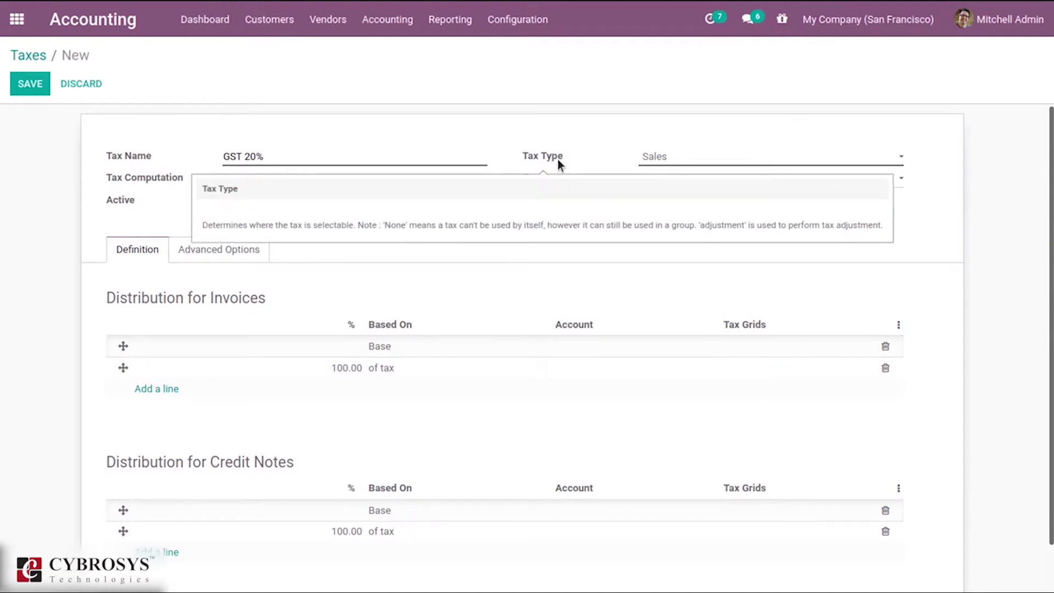
pyautogui.click(669, 156)
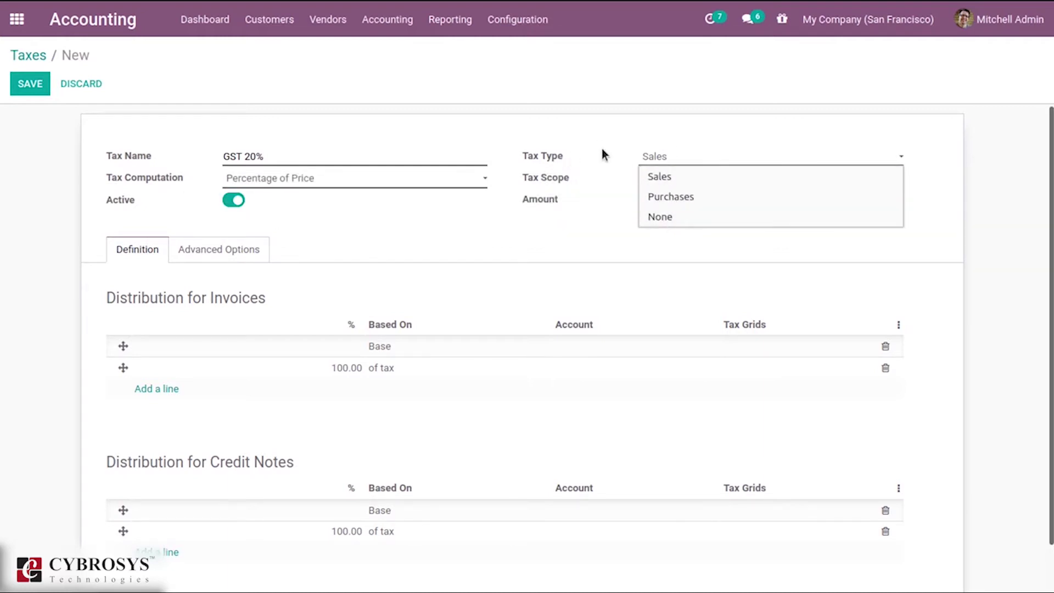
pyautogui.click(644, 144)
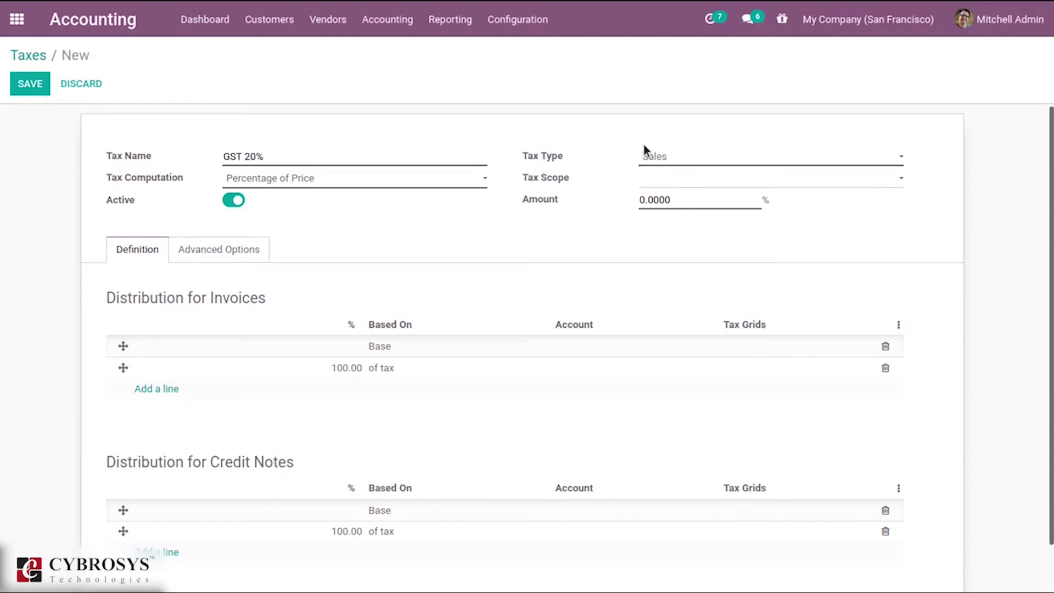
pyautogui.moveTo(558, 157)
# Try Services as the tax scope and reset the scope to blank.
pyautogui.moveTo(560, 182)
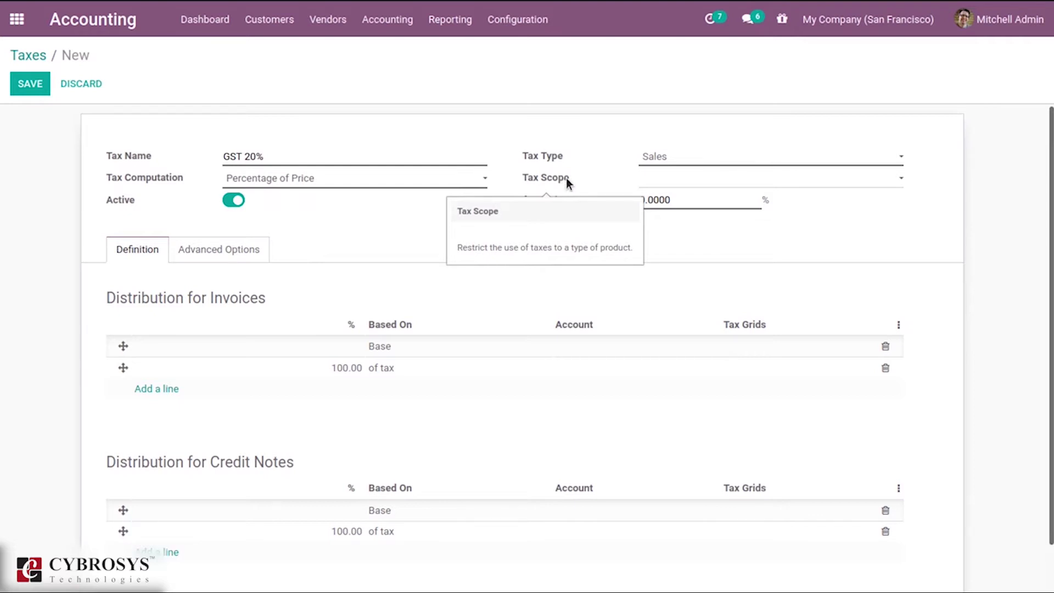
pyautogui.click(654, 182)
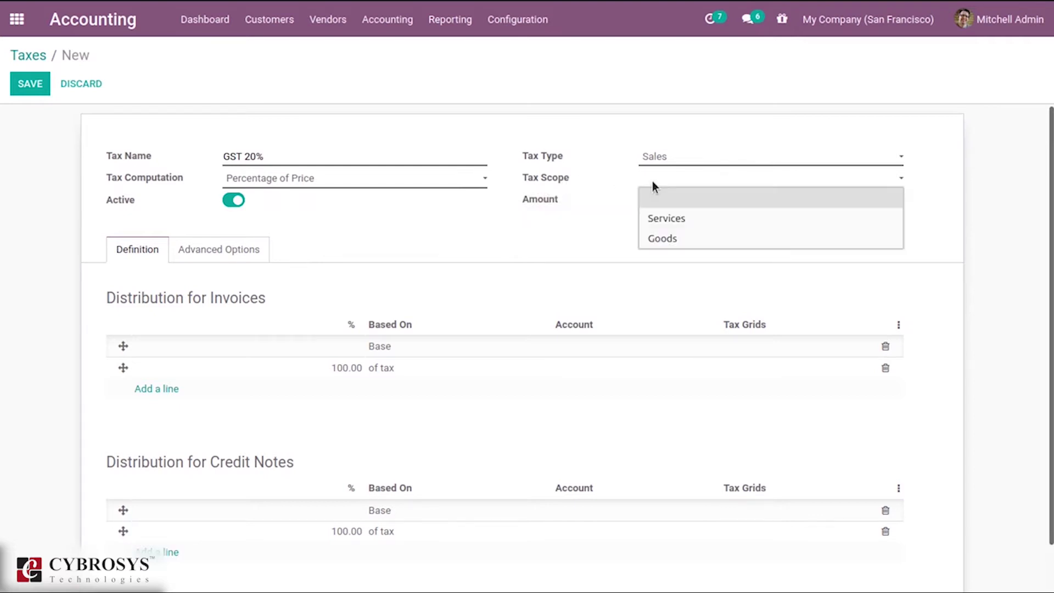
pyautogui.click(658, 219)
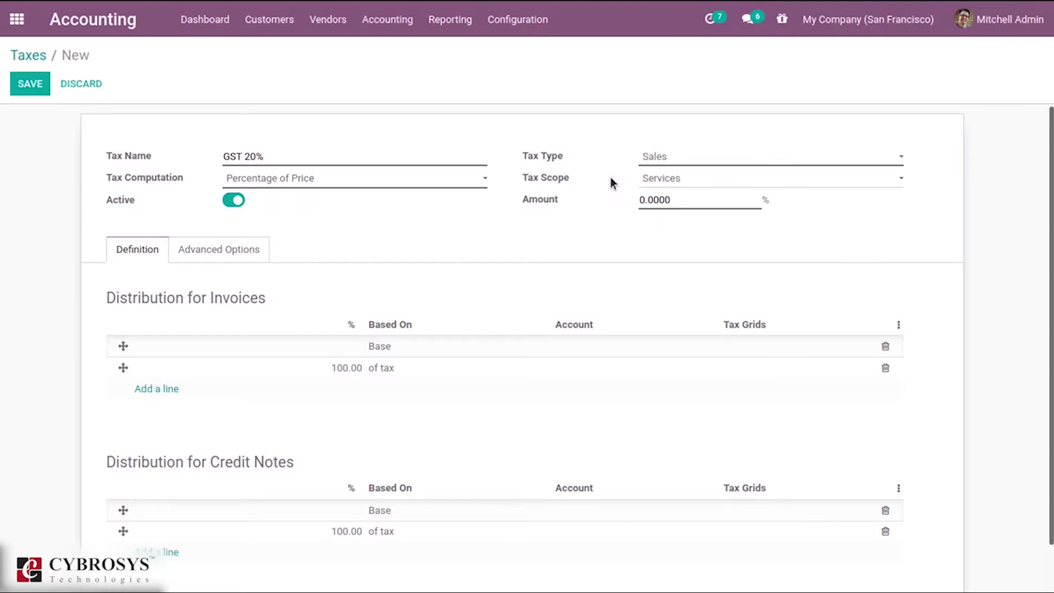
pyautogui.click(678, 179)
pyautogui.click(662, 197)
# Set the tax amount to 20%.
pyautogui.click(646, 204)
pyautogui.press('BackSpace')
pyautogui.write('20')
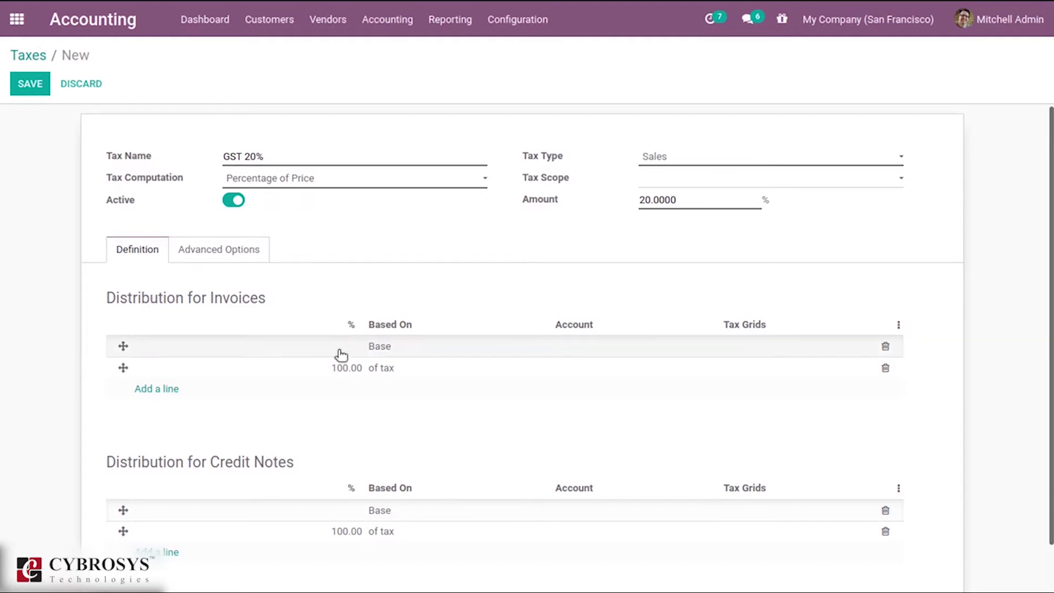
# Examine the tax definition's distribution lines for invoices and credit notes.
pyautogui.moveTo(353, 347)
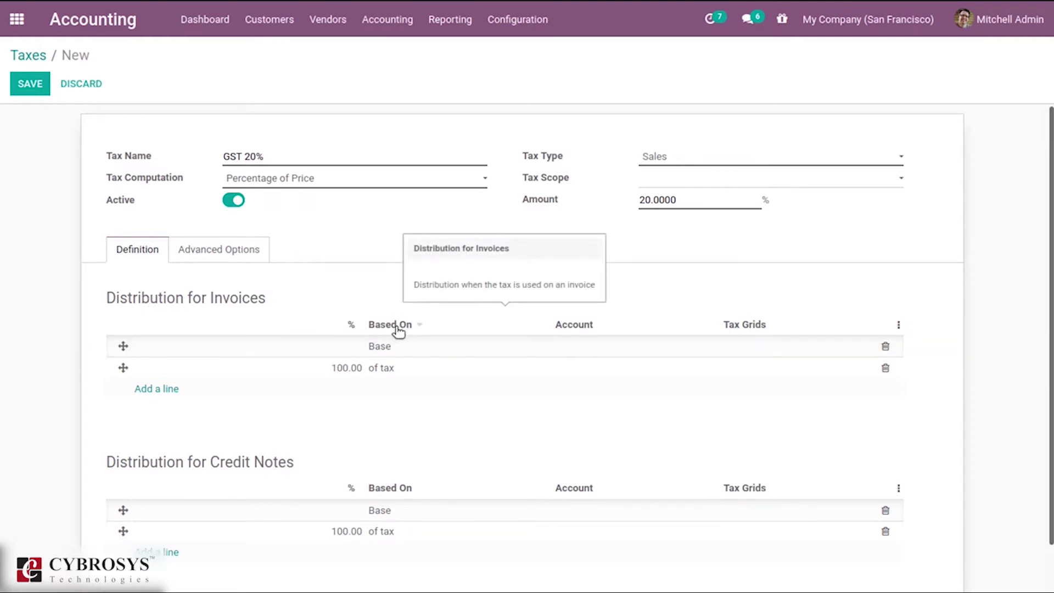
pyautogui.click(340, 367)
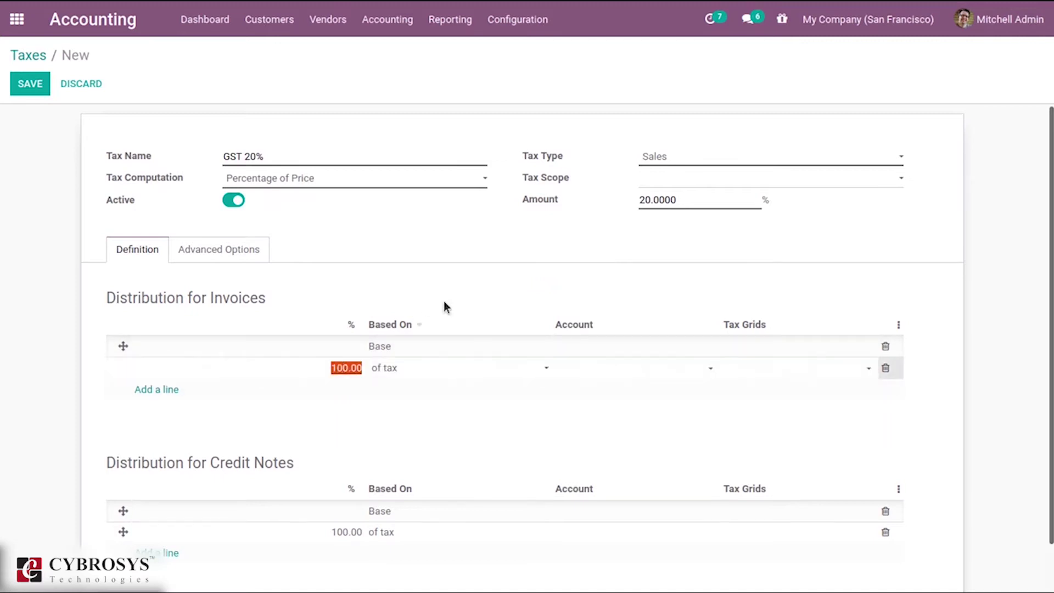
pyautogui.click(473, 281)
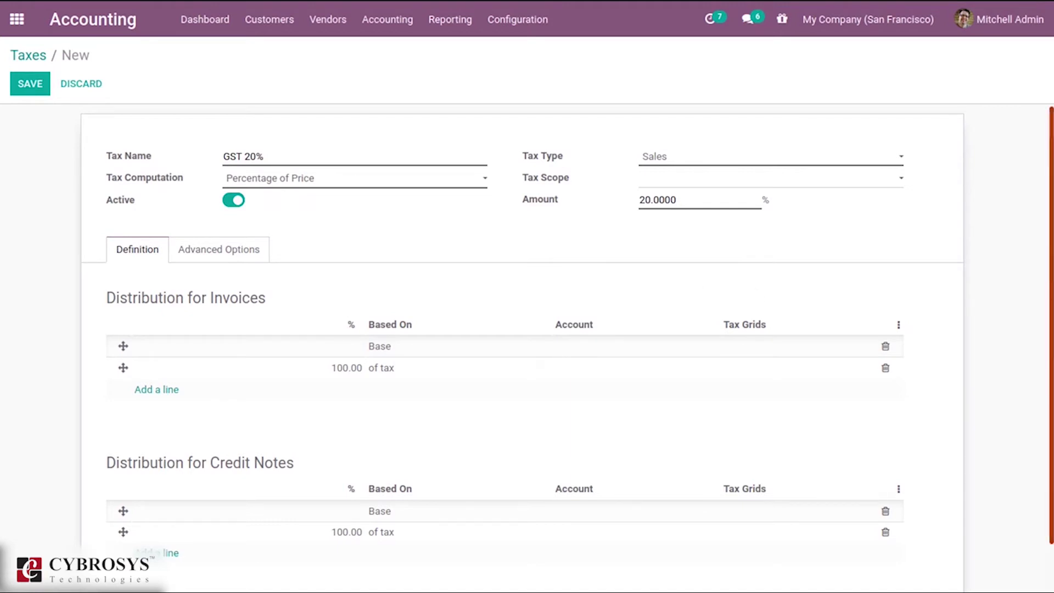
pyautogui.scroll(-1, 925, 372)
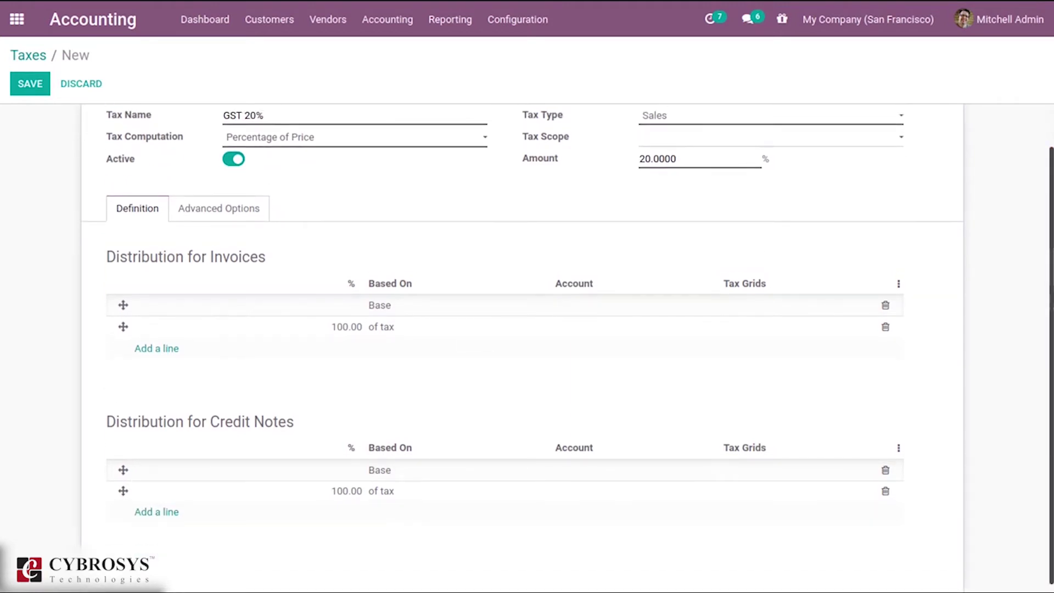
pyautogui.scroll(1, 566, 345)
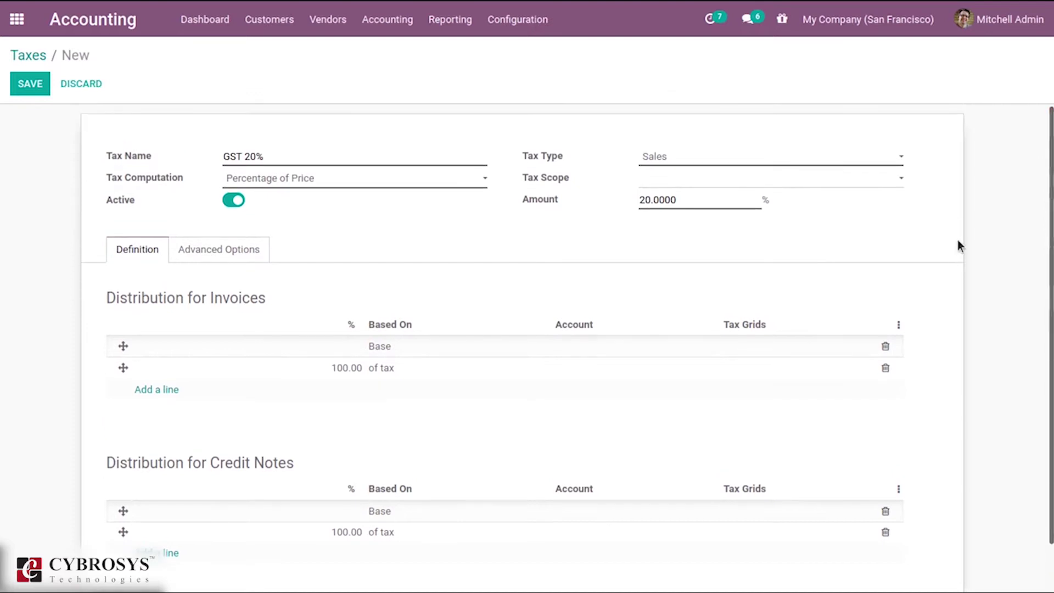
# Set the tax group to GST in the tax's advanced options.
pyautogui.click(227, 242)
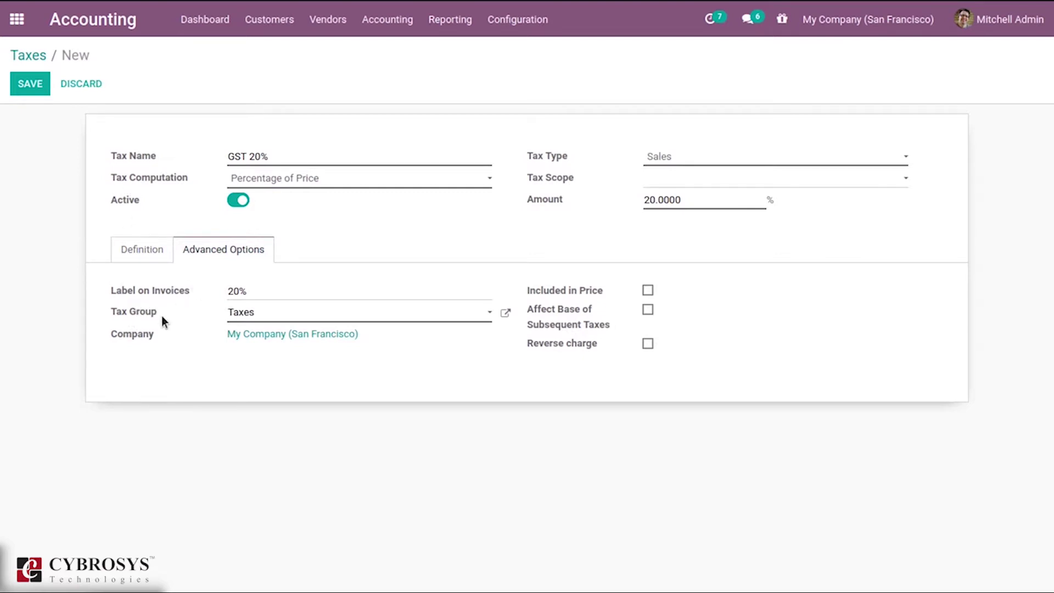
pyautogui.click(247, 314)
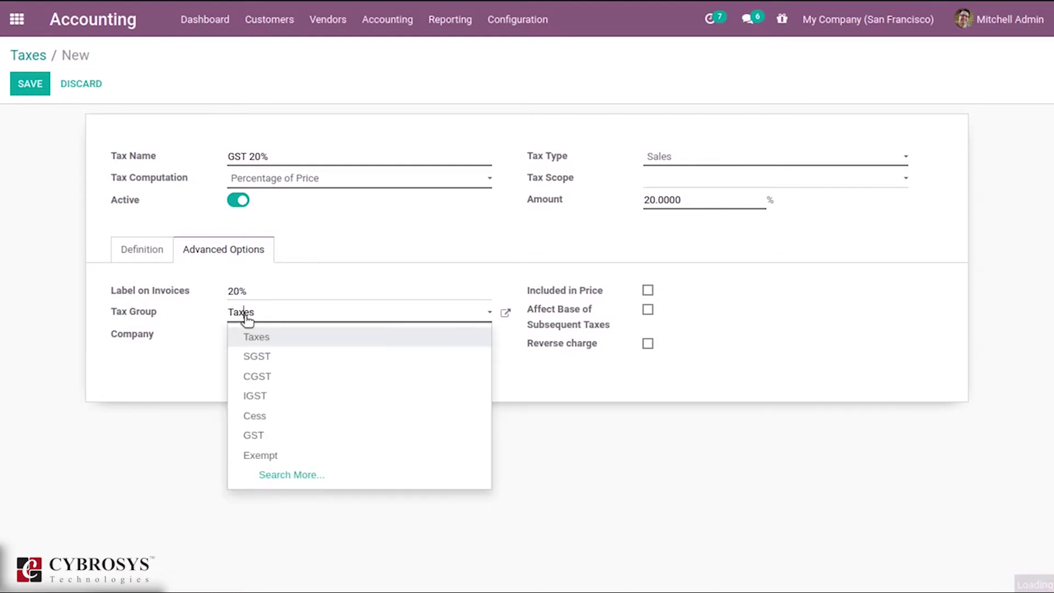
pyautogui.click(254, 435)
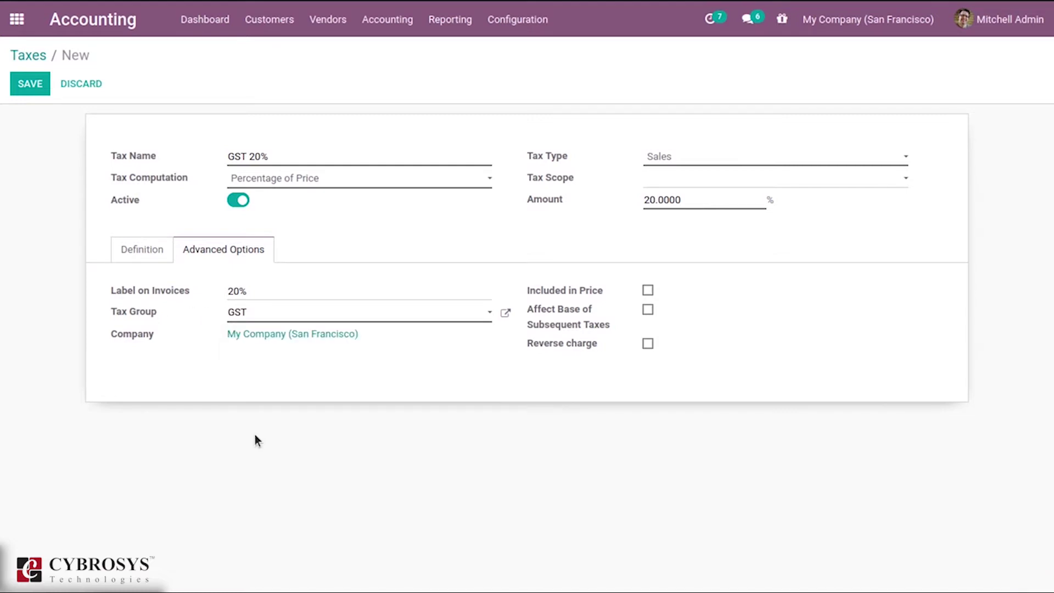
pyautogui.click(245, 318)
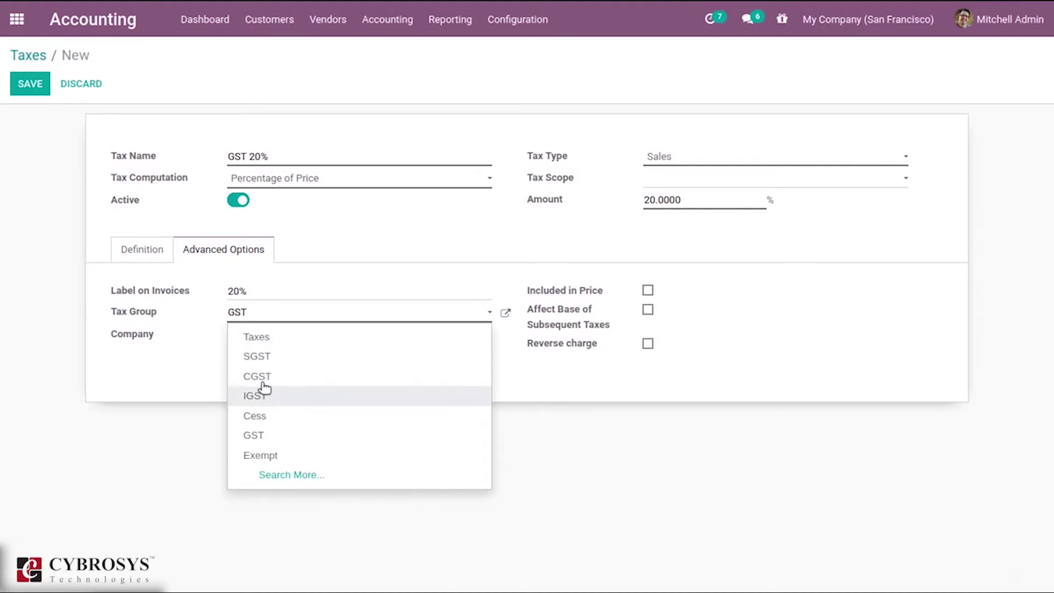
pyautogui.click(253, 437)
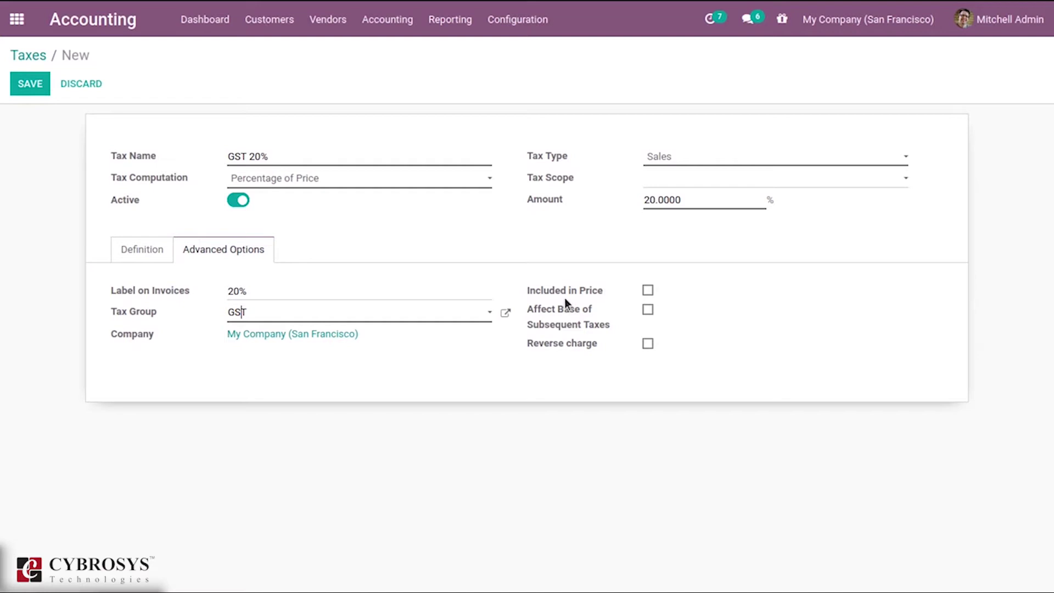
# Save the new GST 20% tax and look for it in the full list of taxes.
pyautogui.moveTo(562, 295)
pyautogui.moveTo(547, 346)
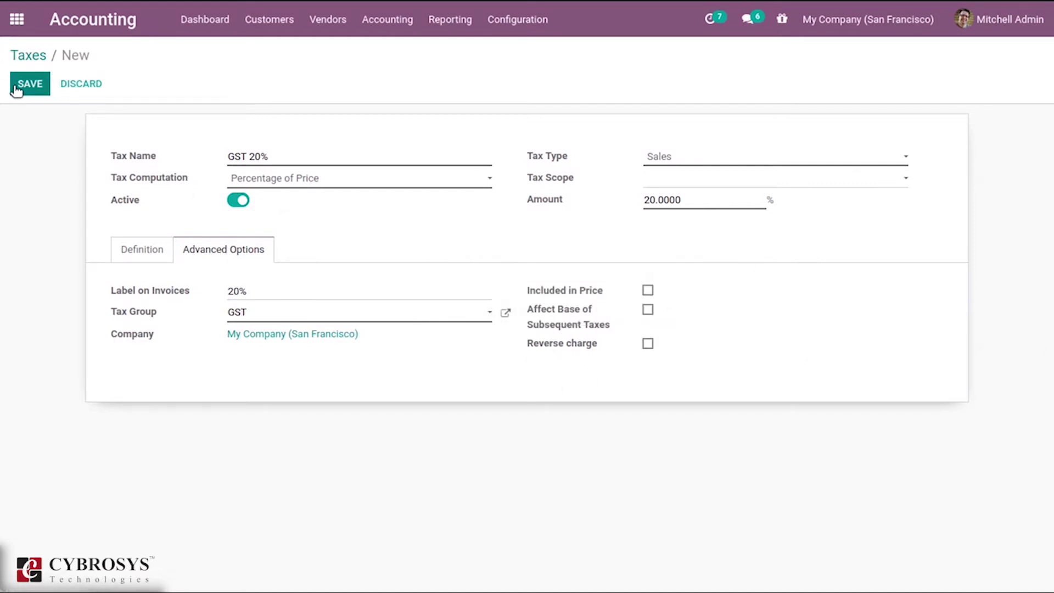
pyautogui.click(137, 249)
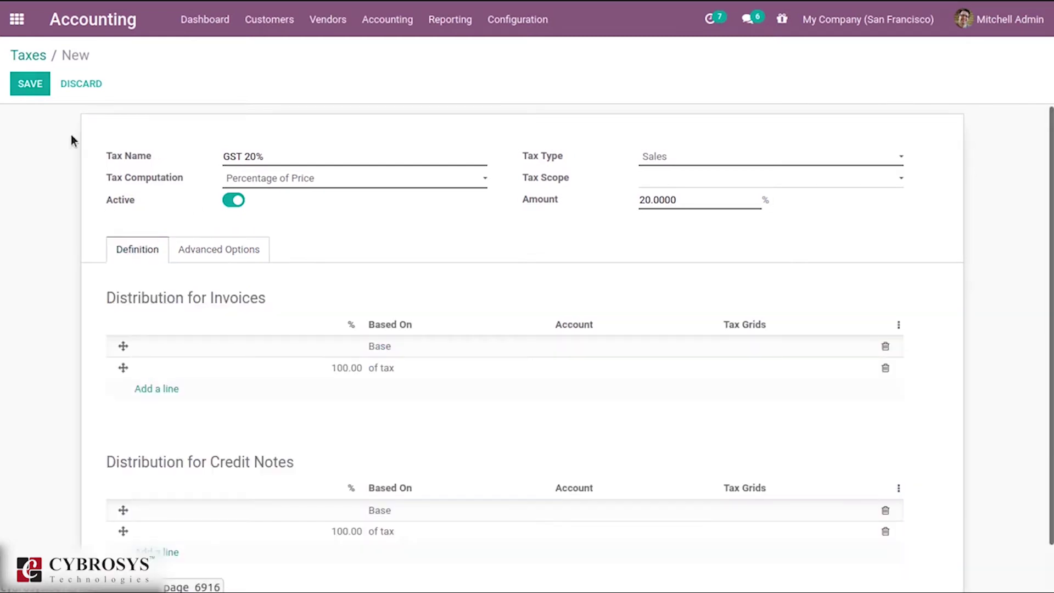
pyautogui.click(34, 86)
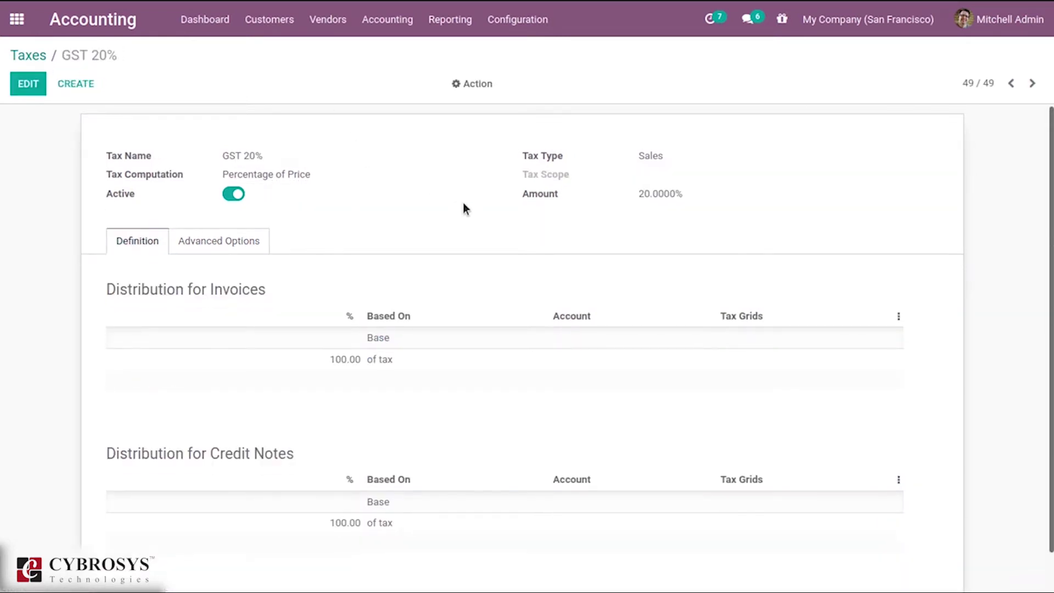
pyautogui.click(29, 57)
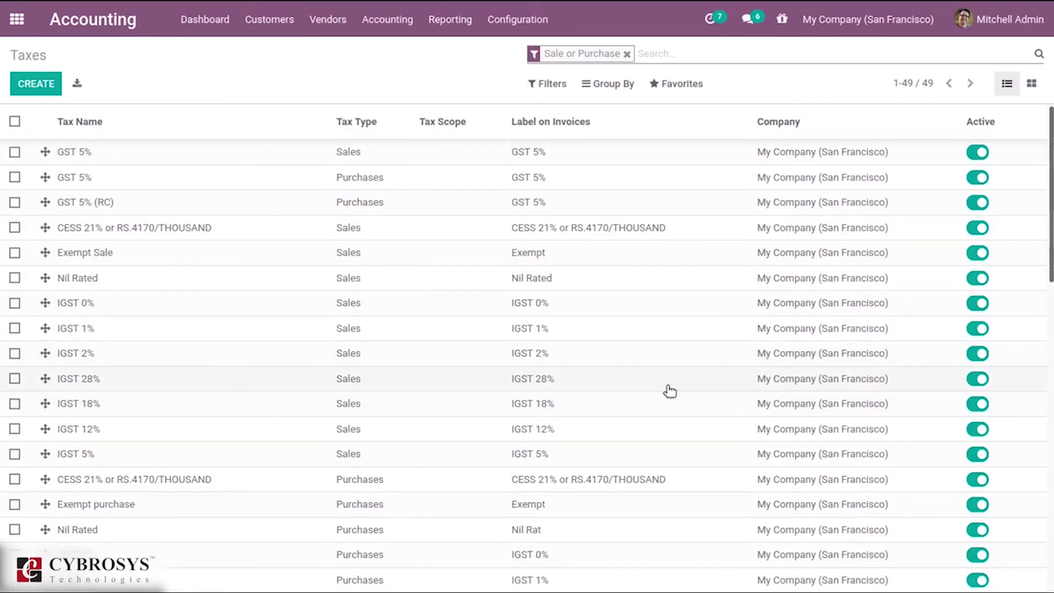
pyautogui.scroll(-10, 527, 348)
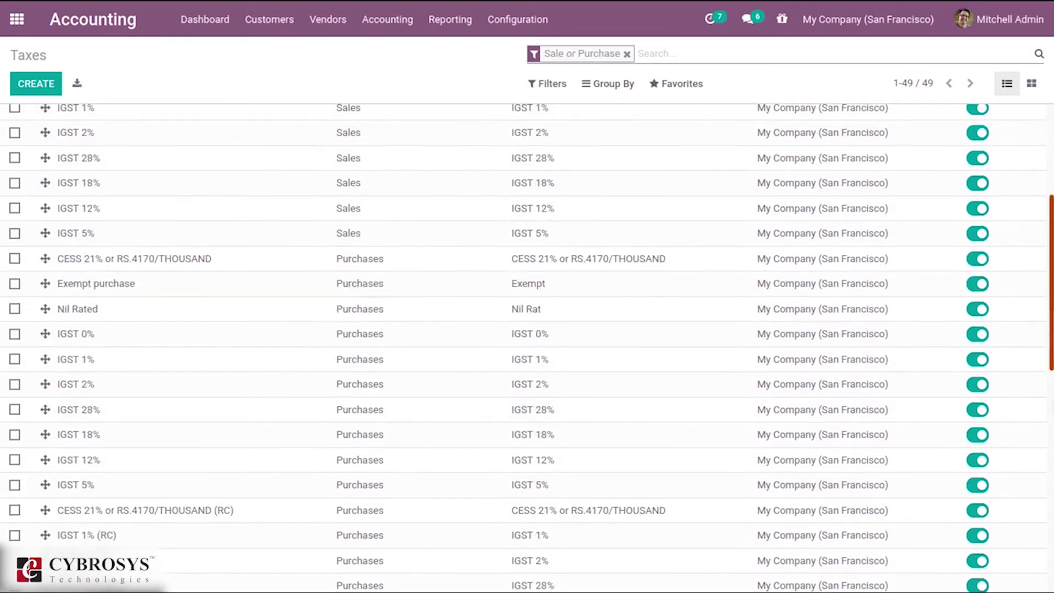
pyautogui.scroll(-3, 527, 348)
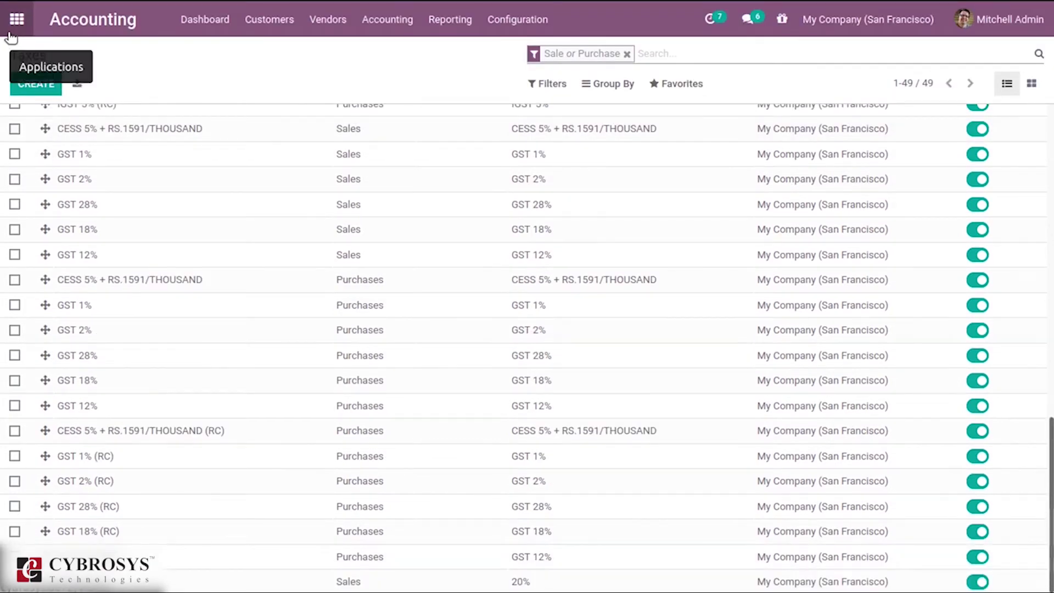
# Open the Bench product in the Sales app for editing and remove its GST 5% customer tax.
pyautogui.click(13, 30)
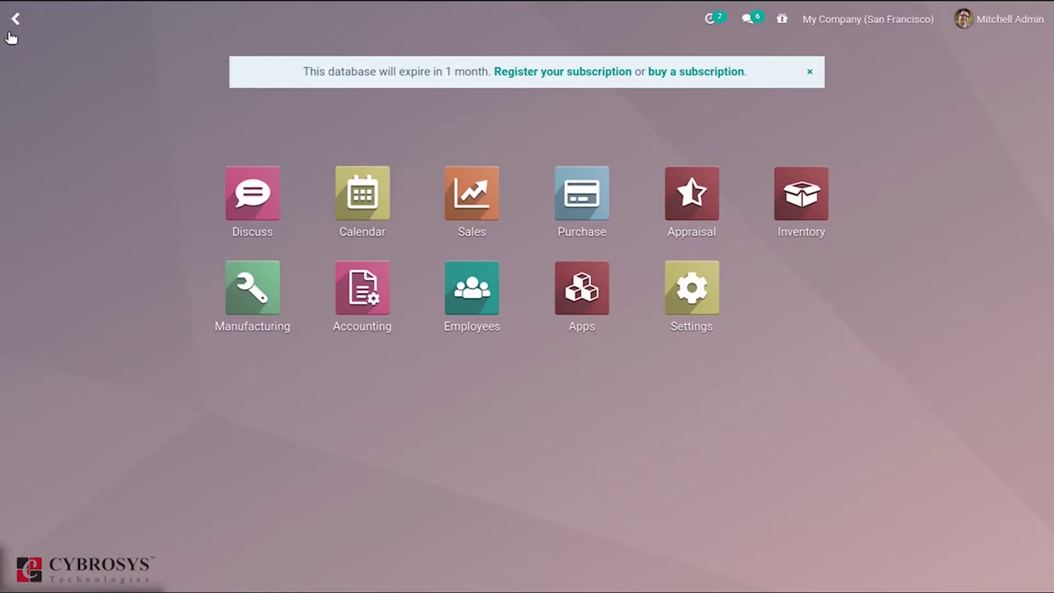
pyautogui.click(477, 206)
pyautogui.click(255, 33)
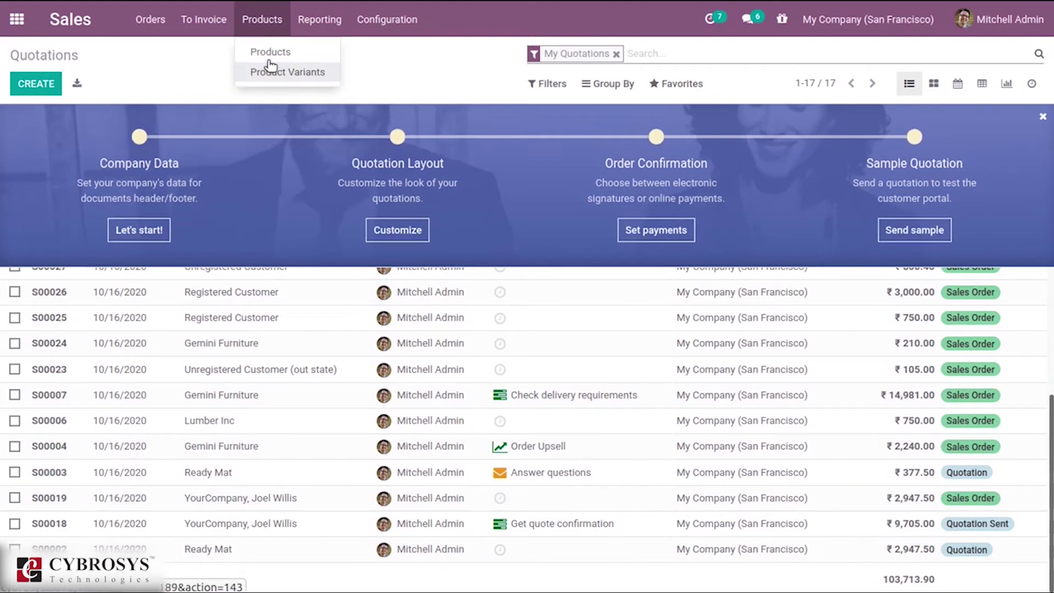
pyautogui.click(267, 50)
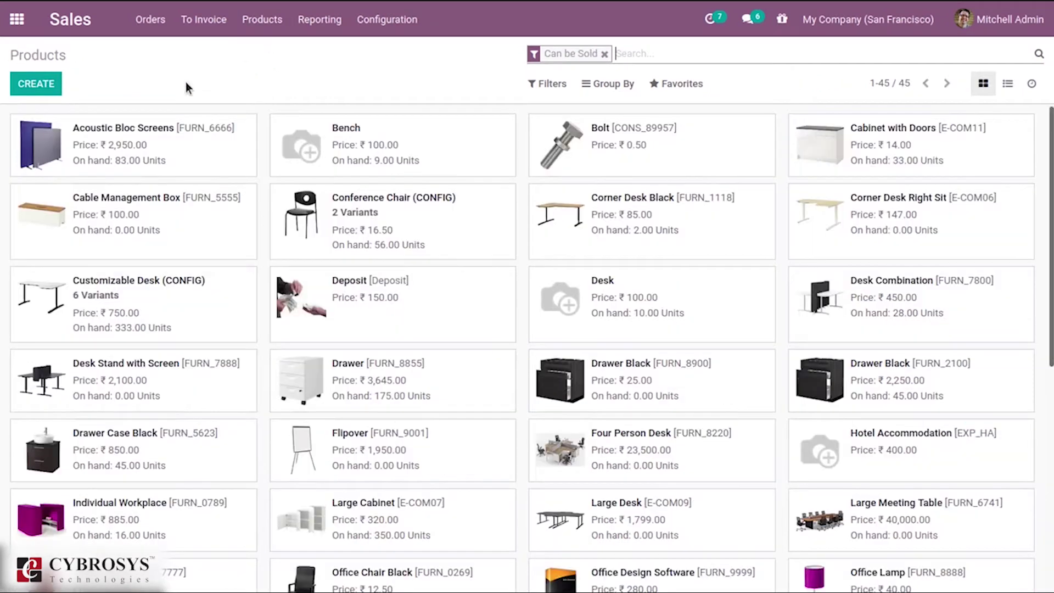
pyautogui.click(449, 144)
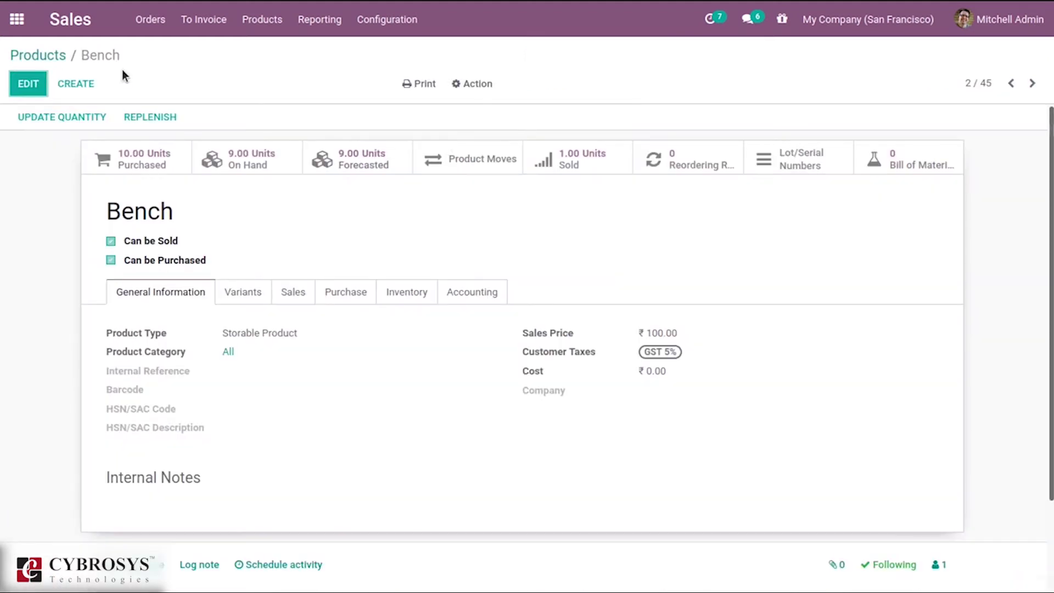
pyautogui.click(38, 84)
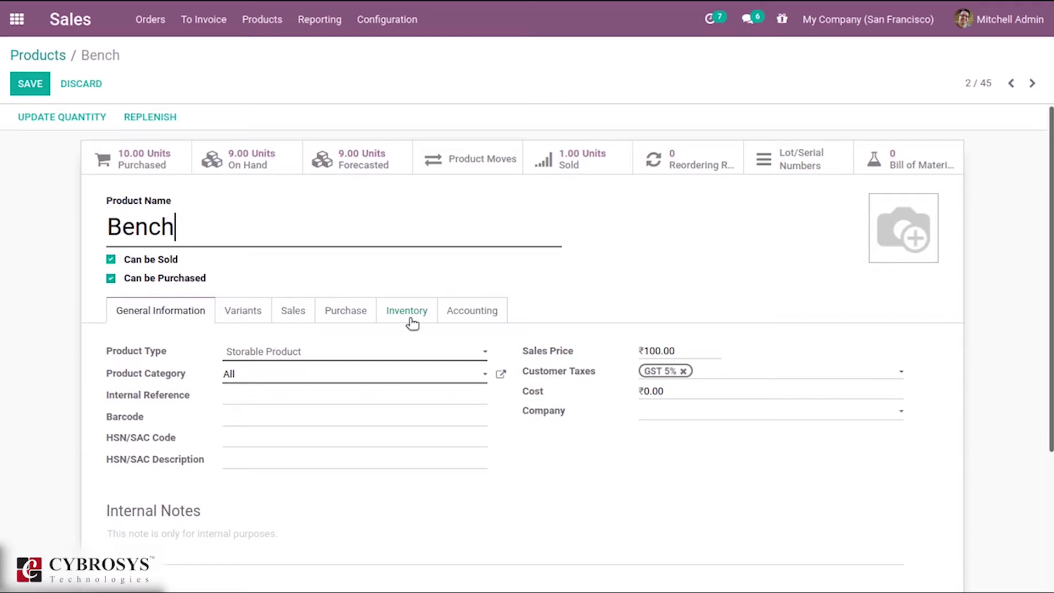
pyautogui.click(687, 374)
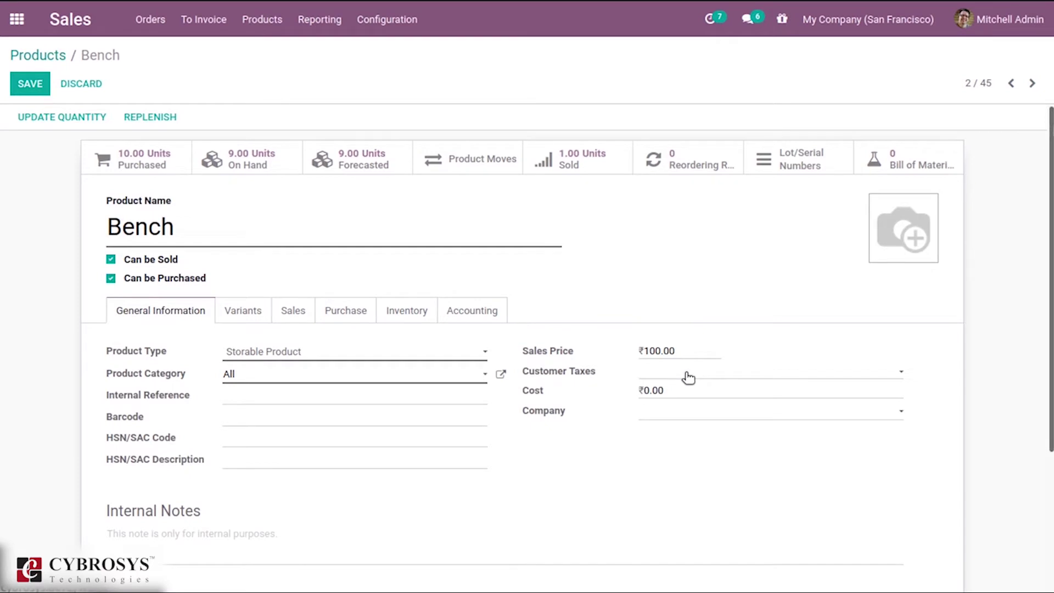
# Assign GST 20% as the Bench product's customer tax, found by searching the taxes for "gst", and save the product.
pyautogui.write('gs')
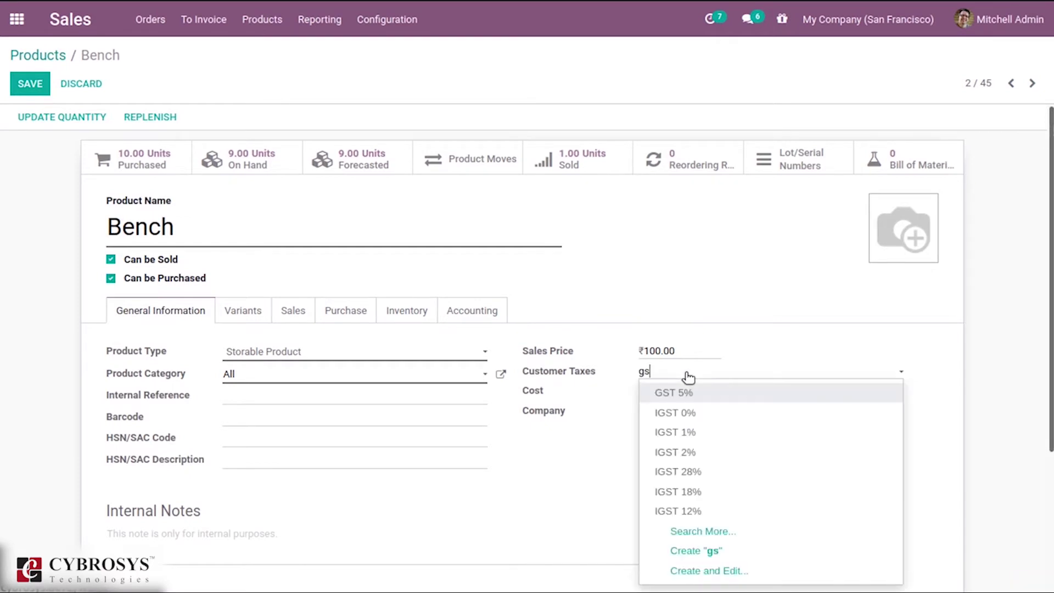
pyautogui.write('t')
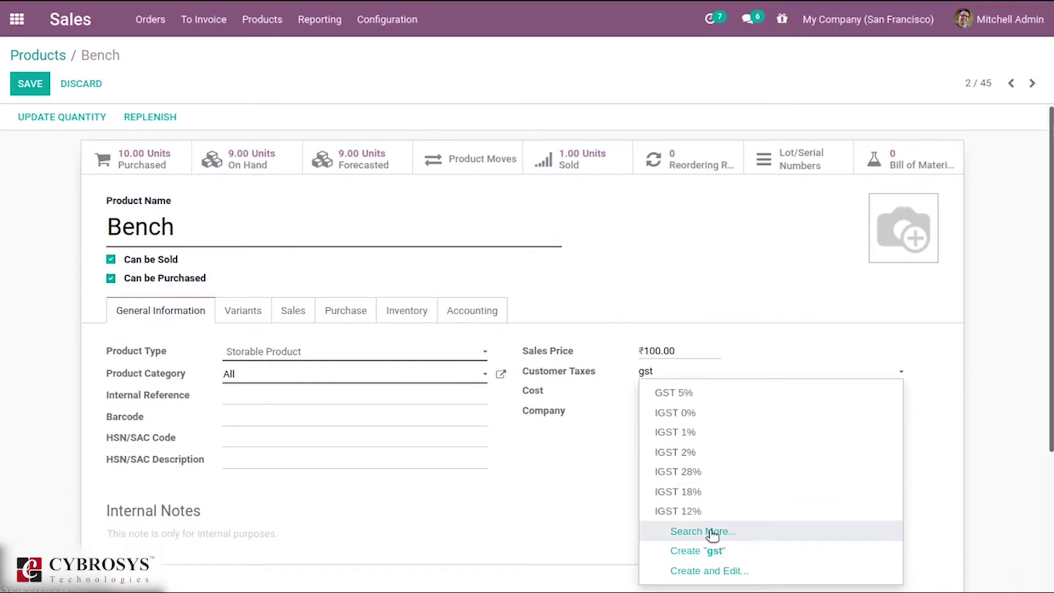
pyautogui.click(698, 533)
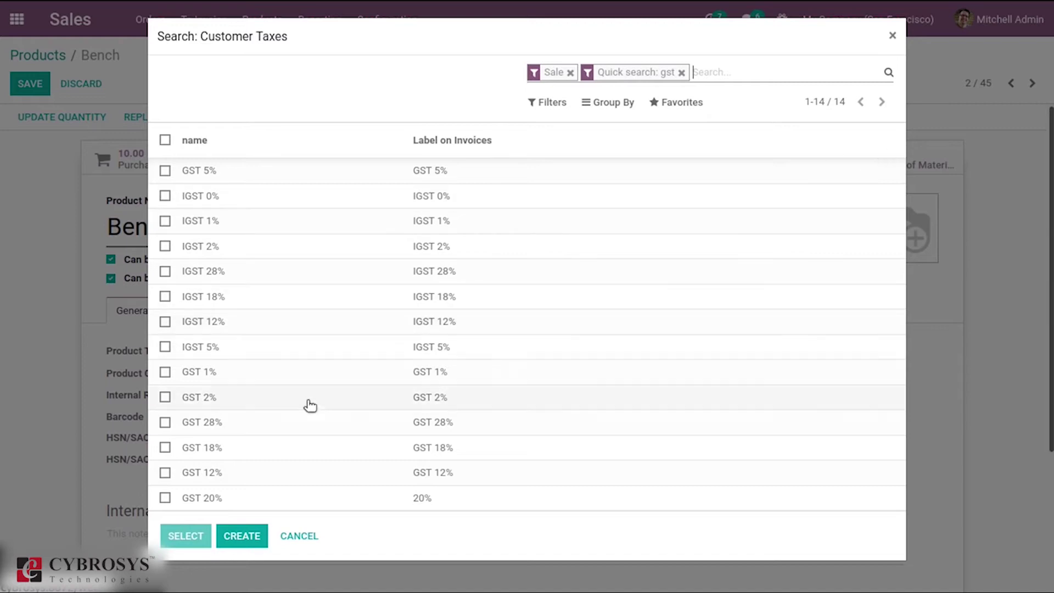
pyautogui.click(233, 501)
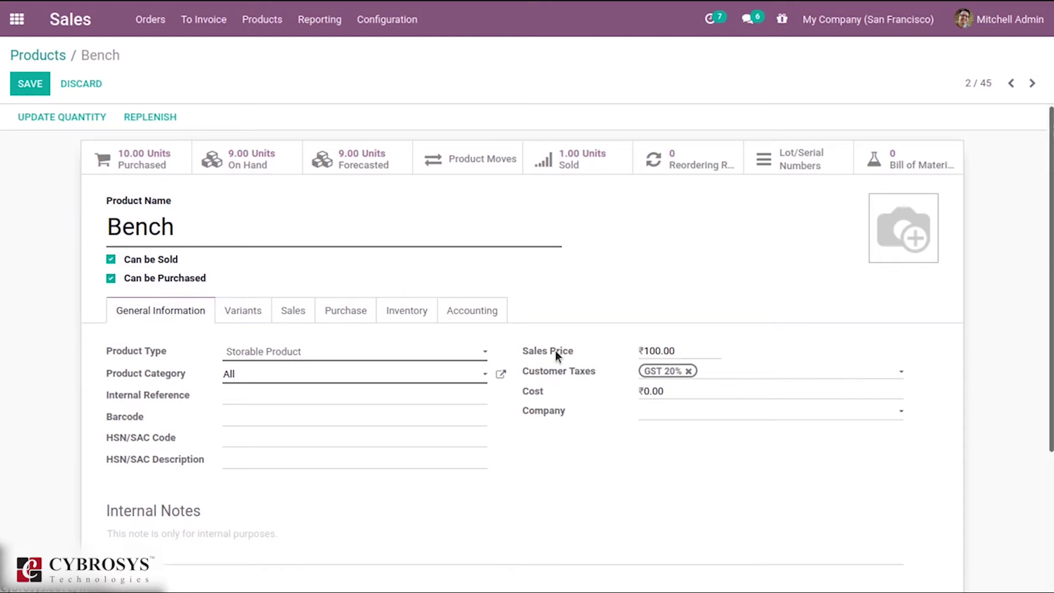
pyautogui.click(37, 90)
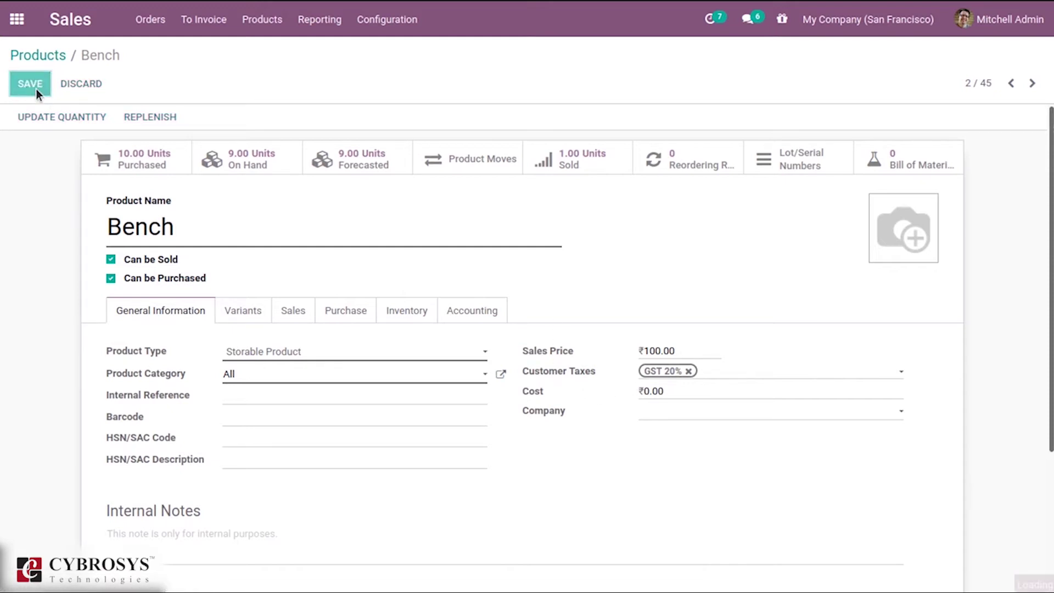
# Create a new sales order and select Registered Customer as its customer.
pyautogui.click(159, 20)
pyautogui.click(168, 76)
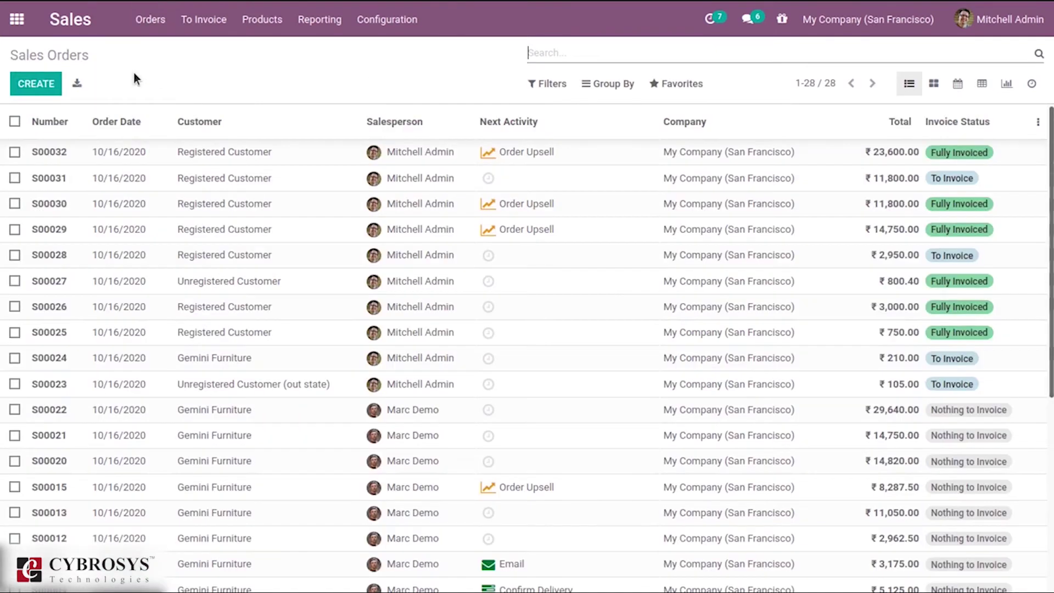
pyautogui.click(34, 83)
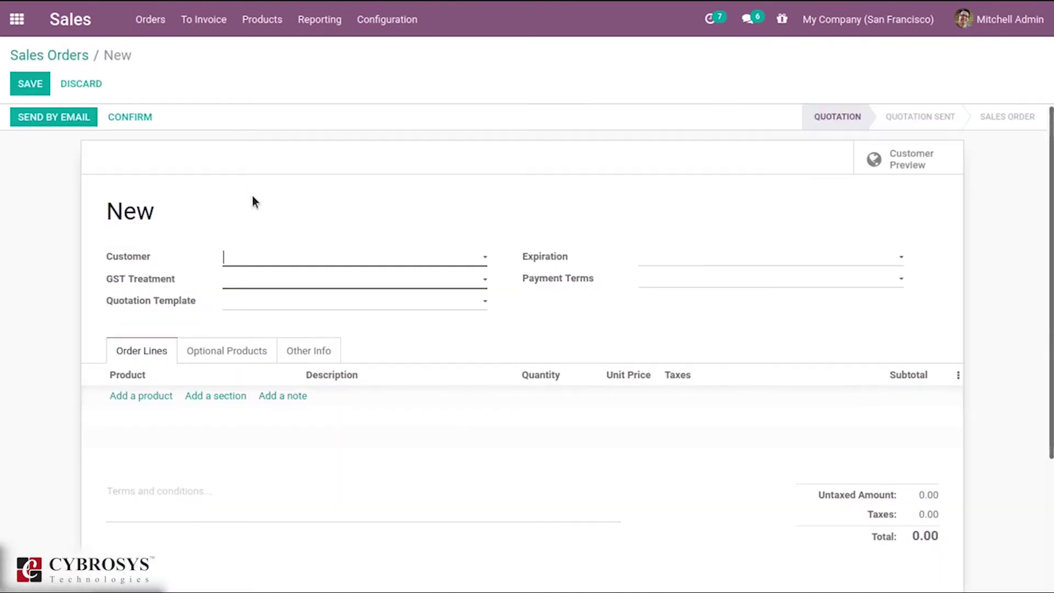
pyautogui.click(233, 260)
pyautogui.click(281, 279)
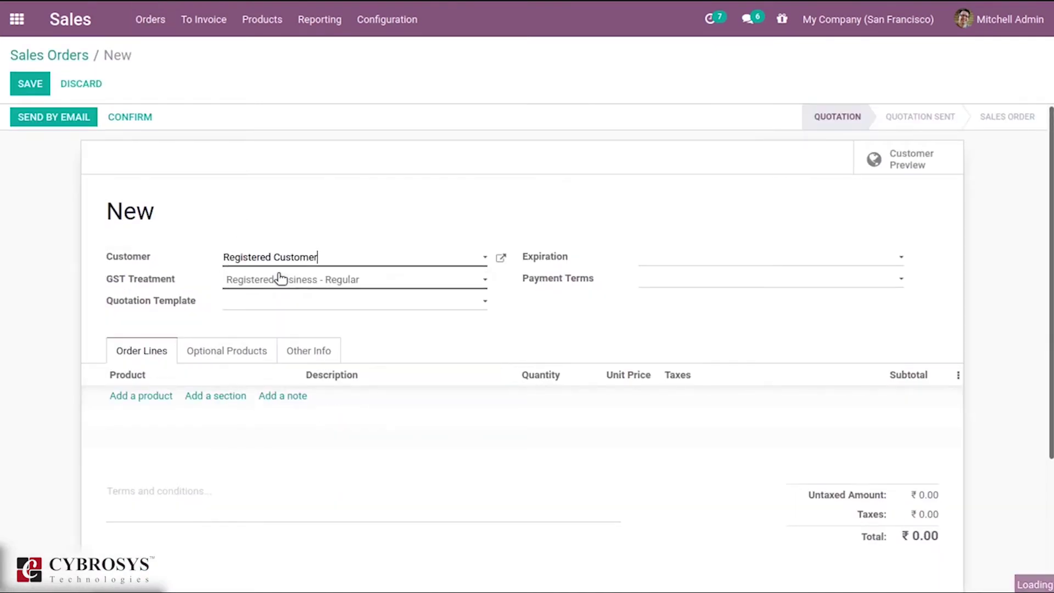
# Add the Bench product to the order lines and save the quotation.
pyautogui.click(125, 396)
pyautogui.write('be')
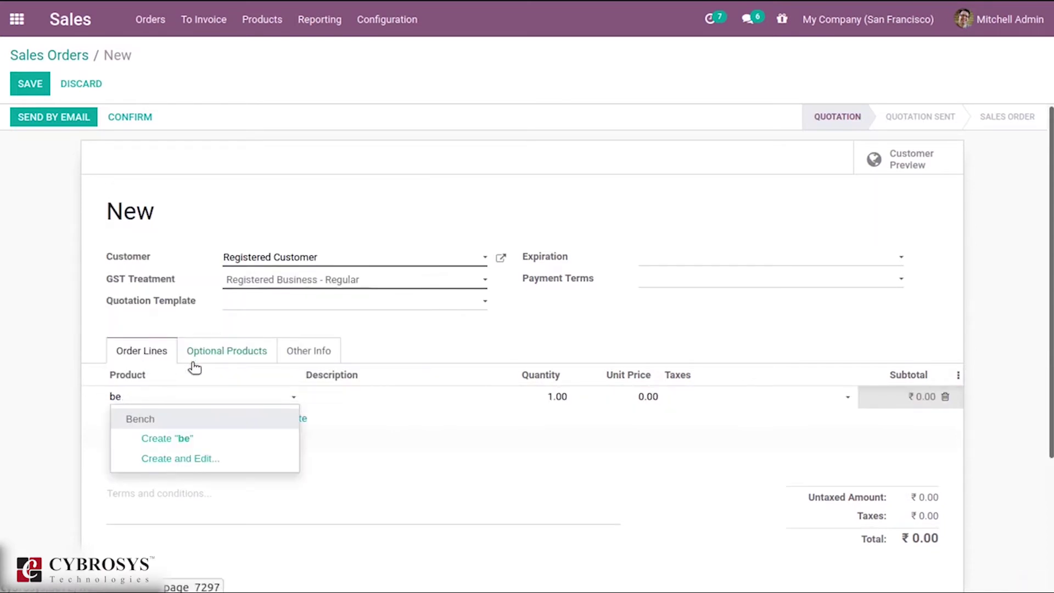
pyautogui.click(184, 421)
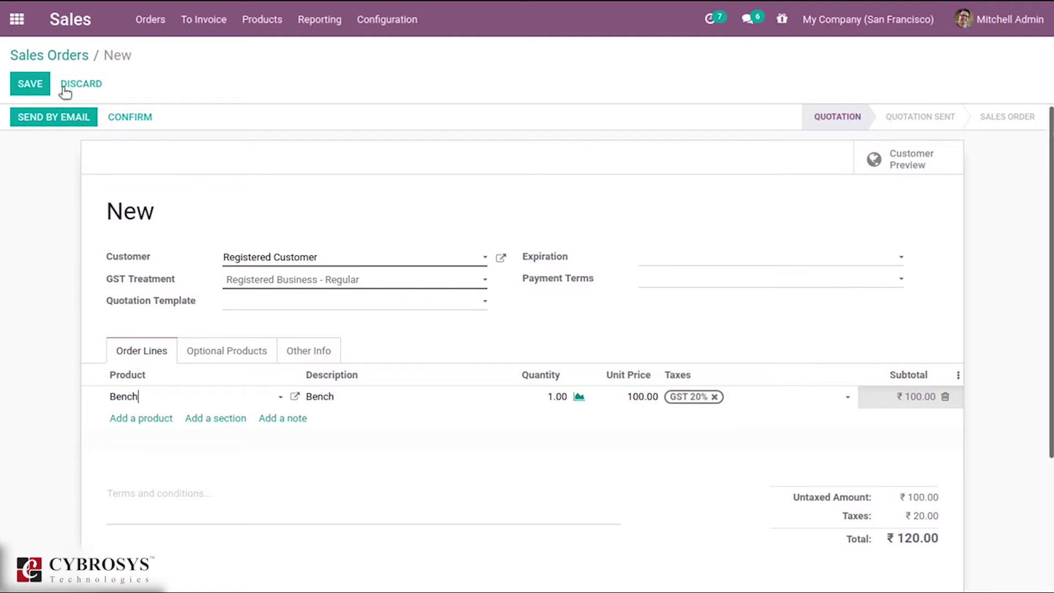
pyautogui.click(35, 84)
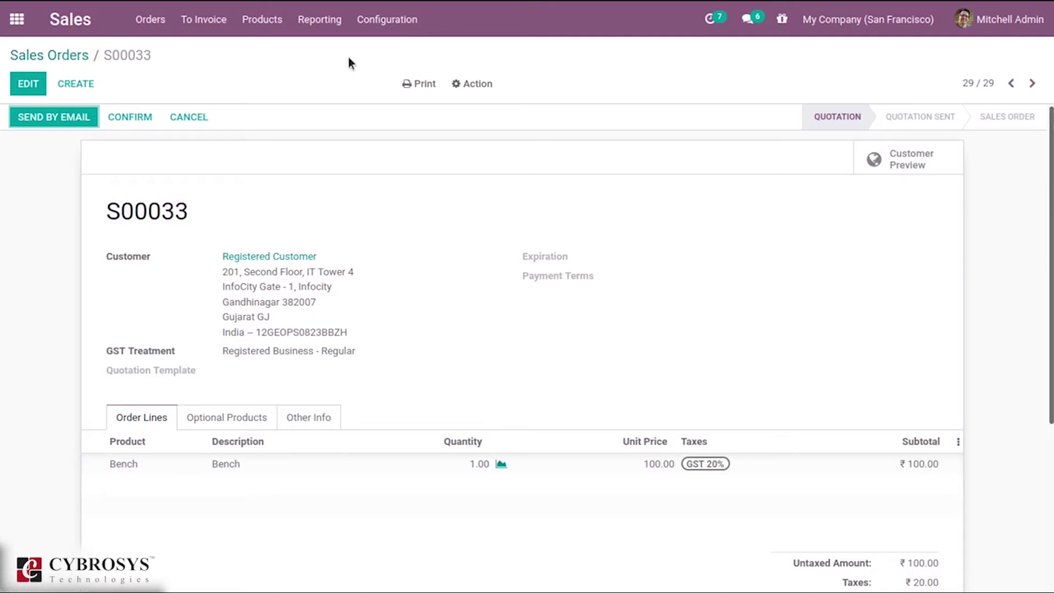
# Find the default tax options by searching the Sales settings for "tax", and save the settings.
pyautogui.click(376, 23)
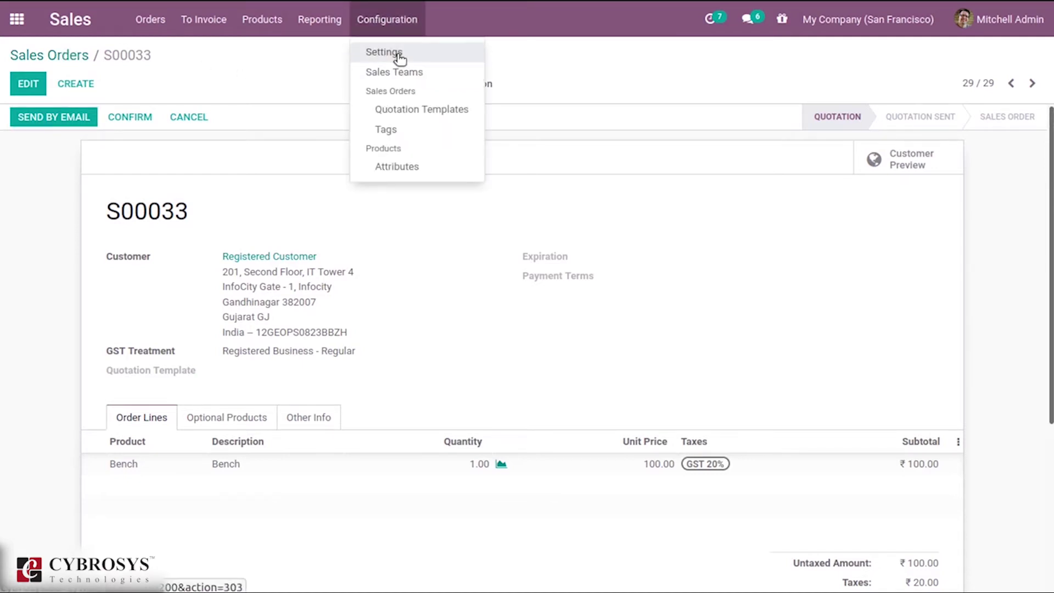
pyautogui.click(398, 57)
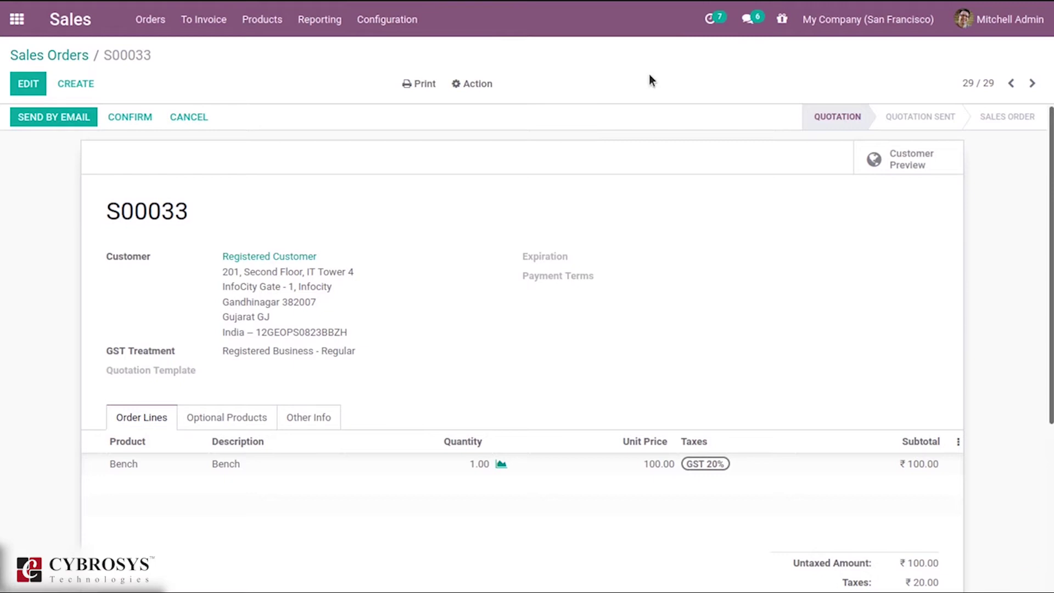
pyautogui.write('tax')
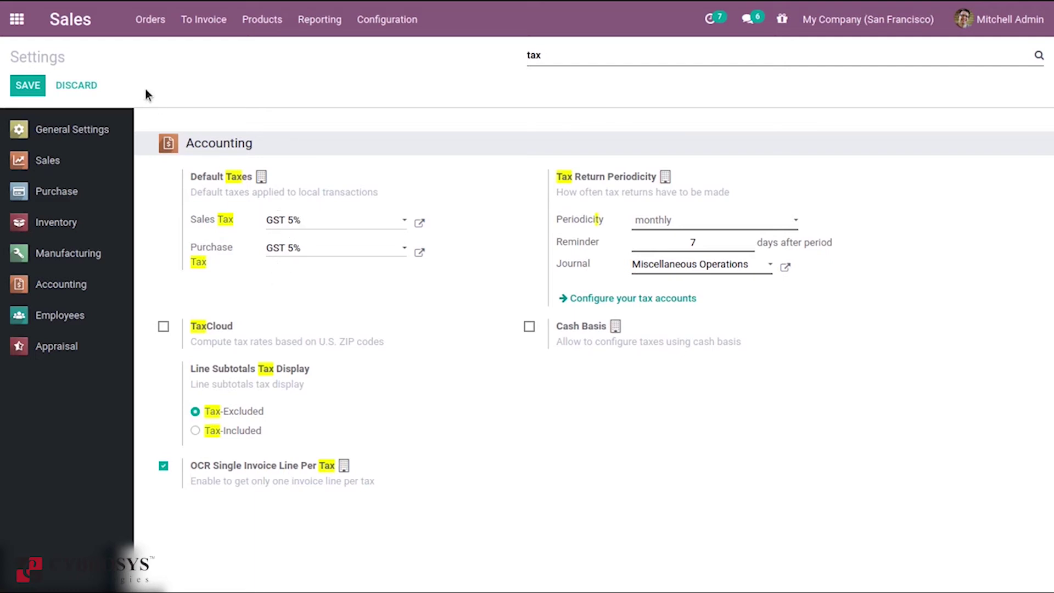
pyautogui.click(25, 87)
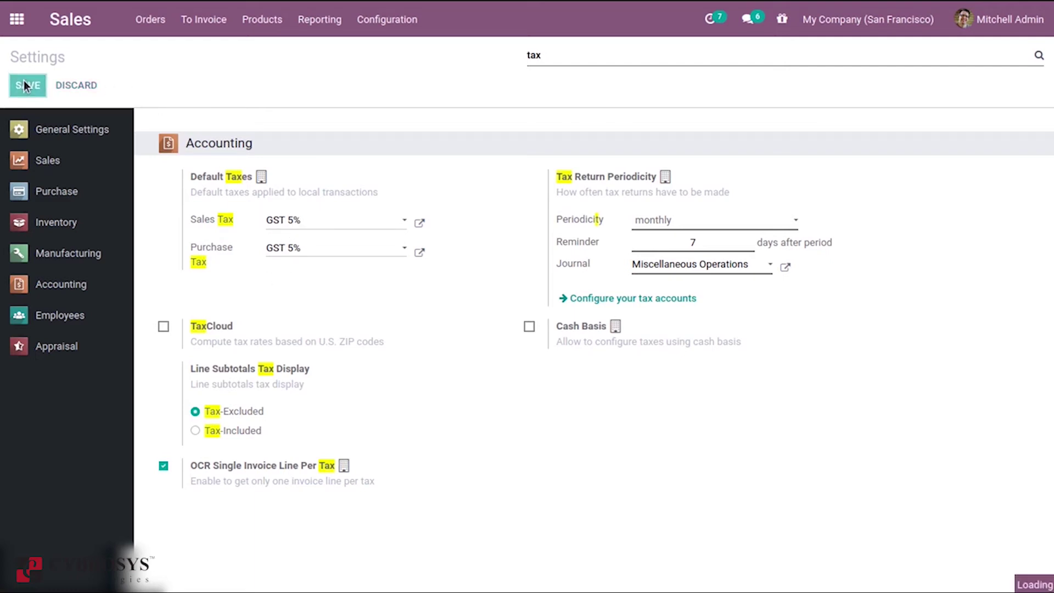
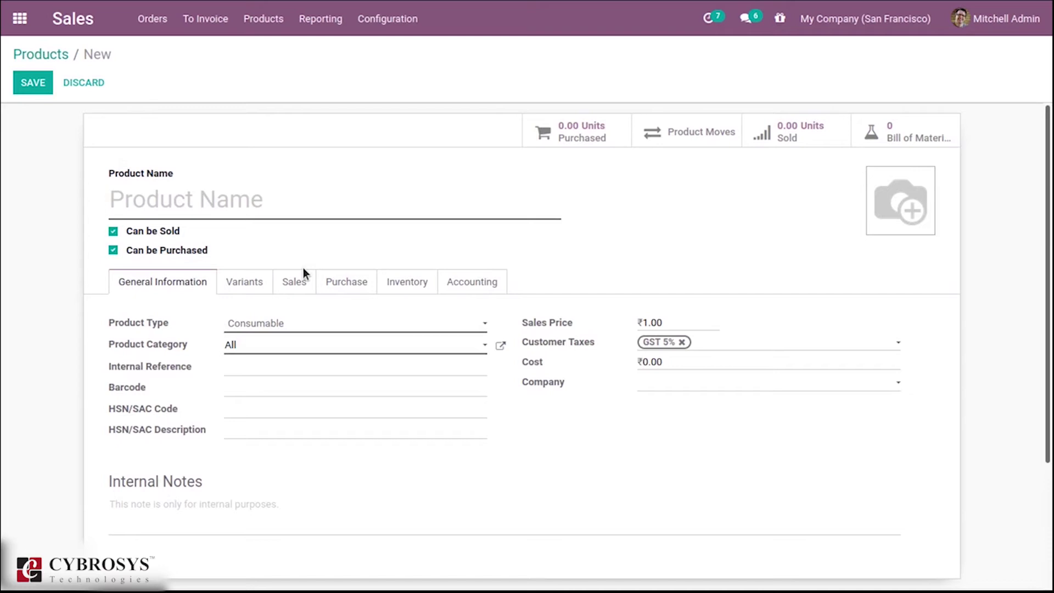
# Name the new product Aluminium Box, set its type to Storable Product, and save it.
pyautogui.write('minui')
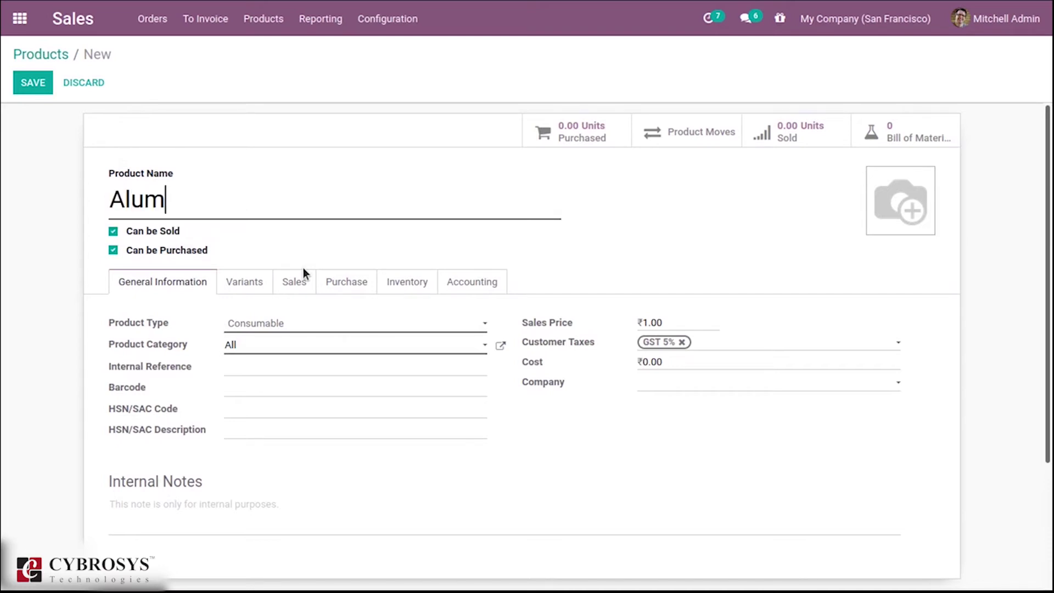
pyautogui.press('BackSpace')
pyautogui.press('BackSpace')
pyautogui.write('ium Bo')
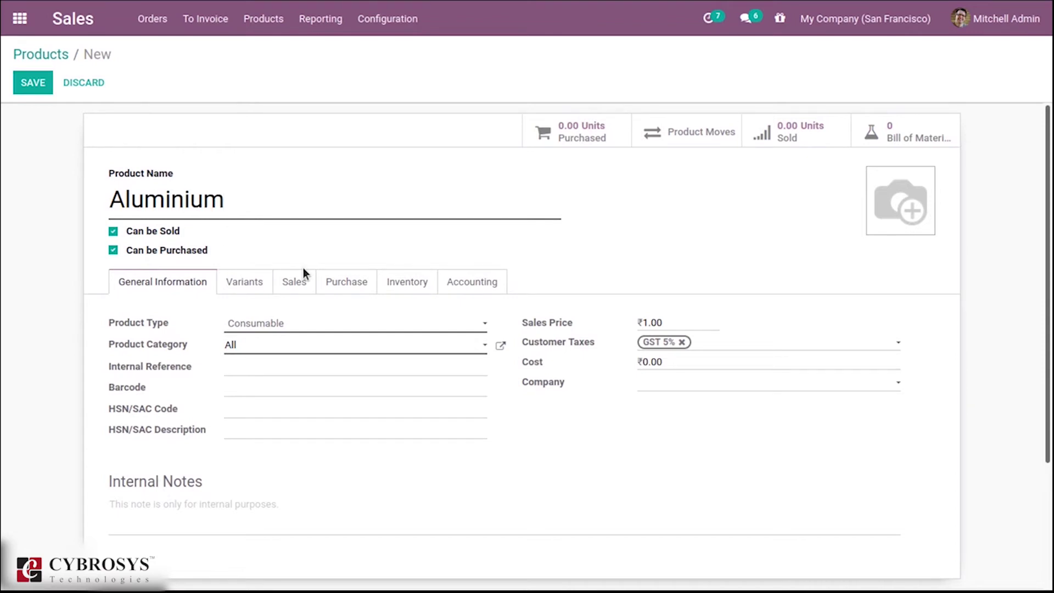
pyautogui.write('x')
pyautogui.click(279, 323)
pyautogui.click(256, 385)
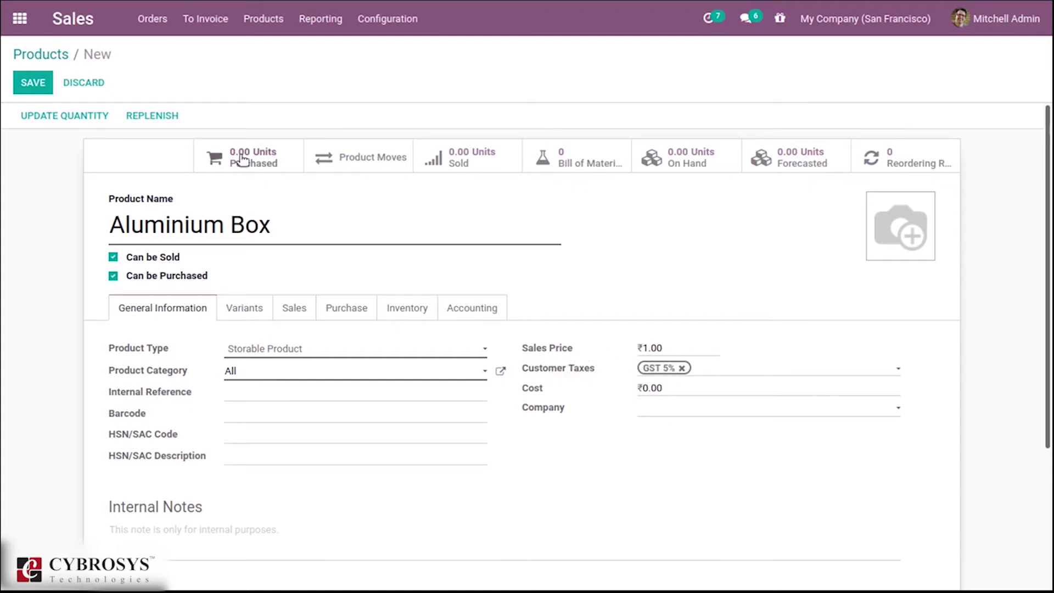
pyautogui.click(29, 83)
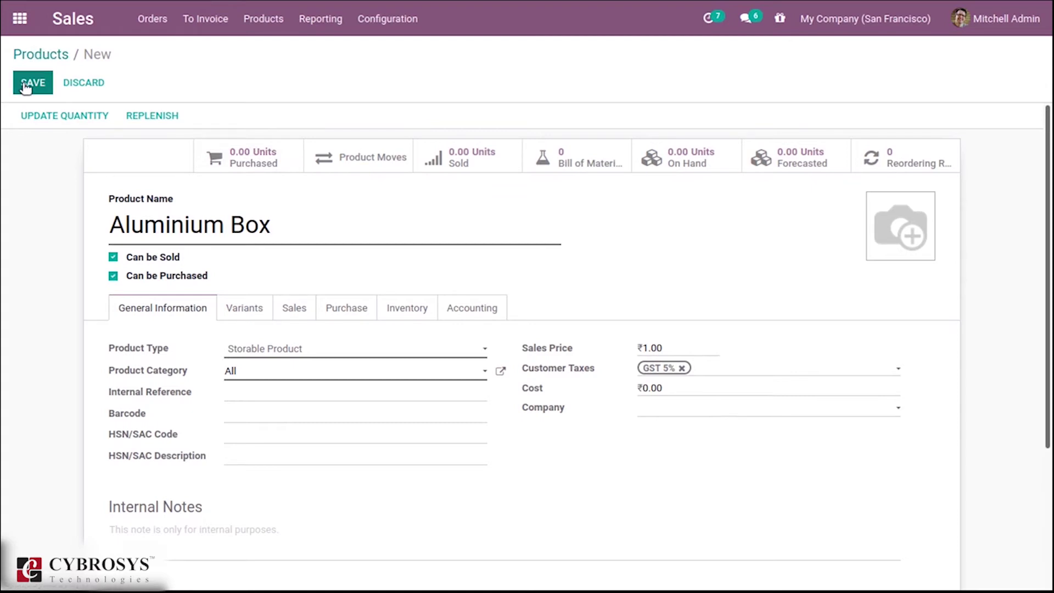
pyautogui.click(25, 85)
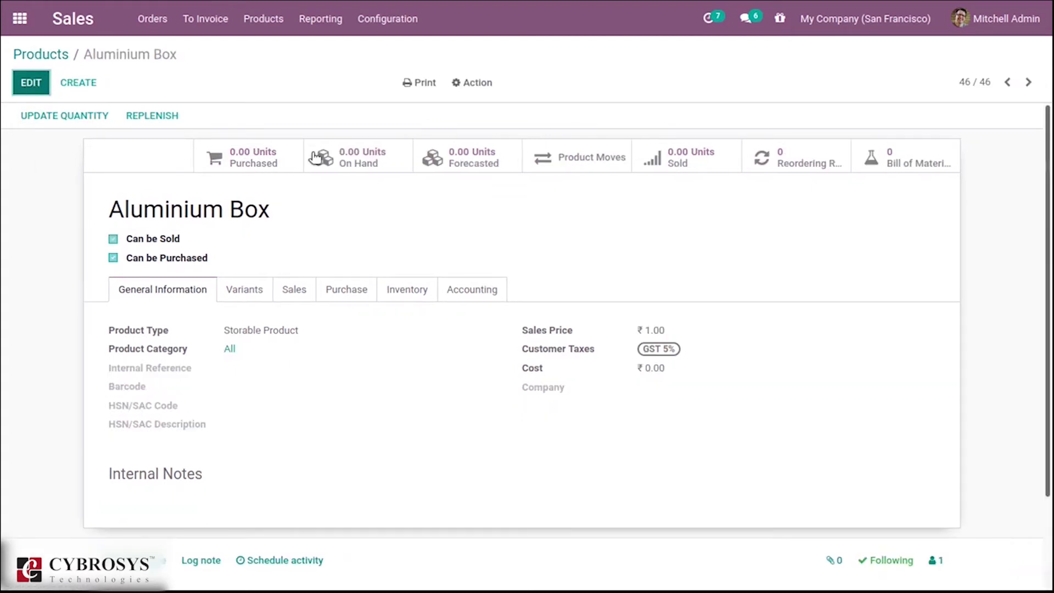
# Replace the Aluminium Box's GST 5% customer tax with IGST 2% and save the product.
pyautogui.click(694, 375)
pyautogui.click(703, 373)
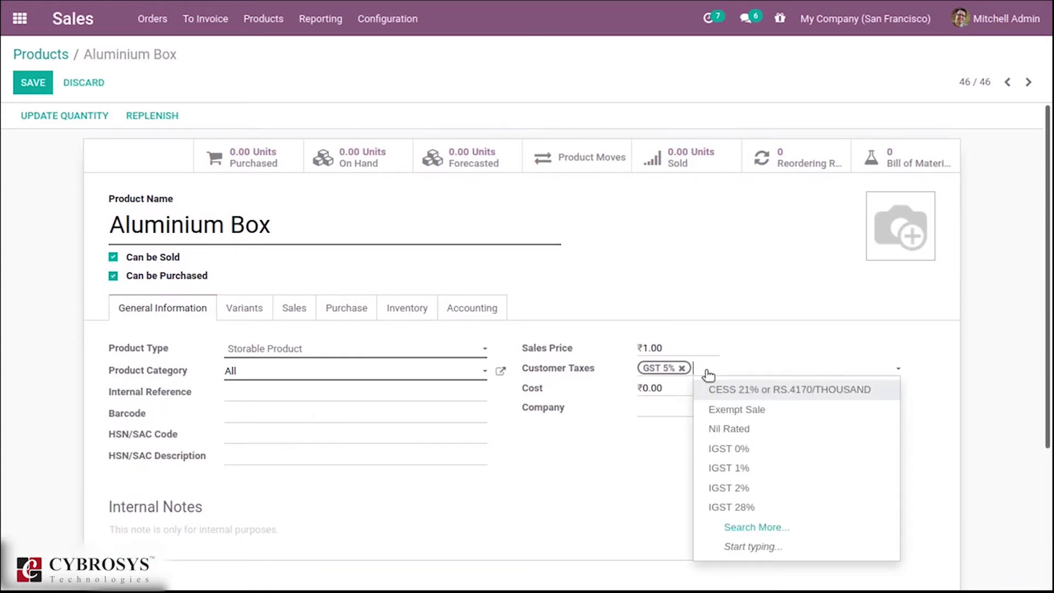
pyautogui.click(737, 489)
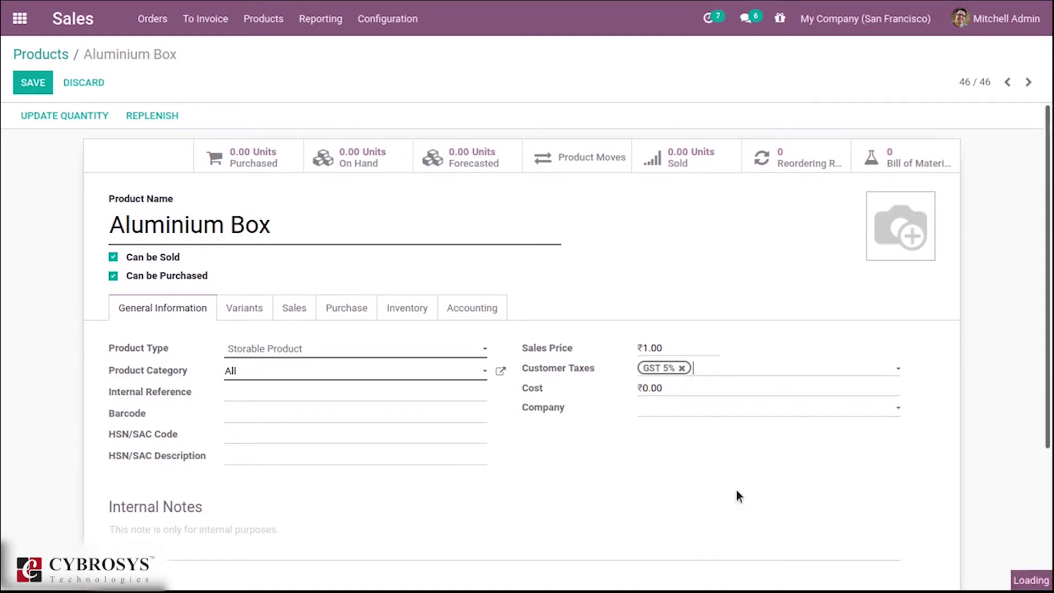
pyautogui.click(682, 369)
pyautogui.click(32, 86)
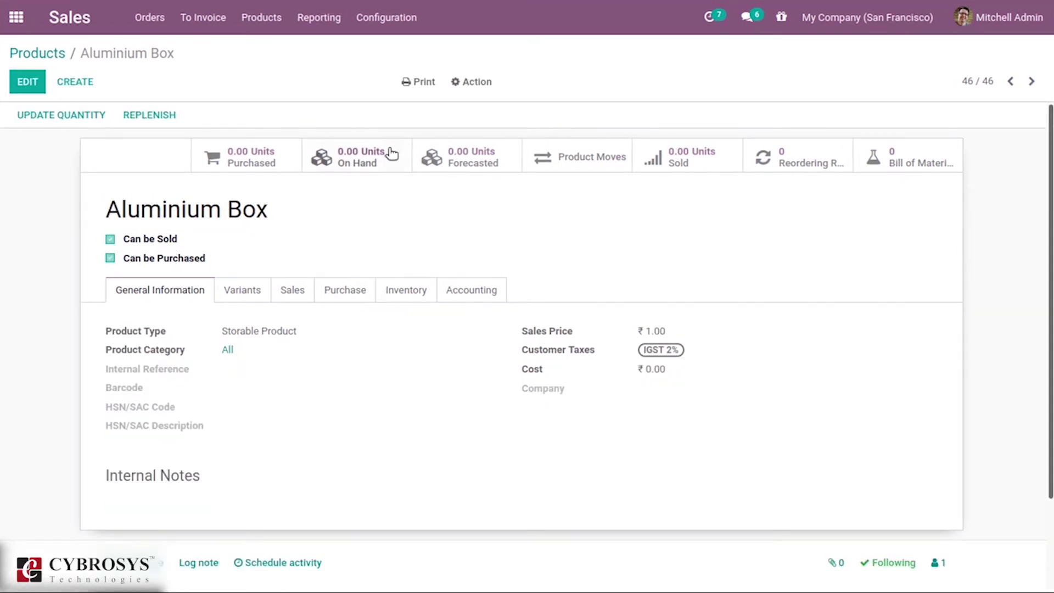
# Set the Aluminium Box's on-hand quantity to 23, save it, and return to the product.
pyautogui.click(372, 158)
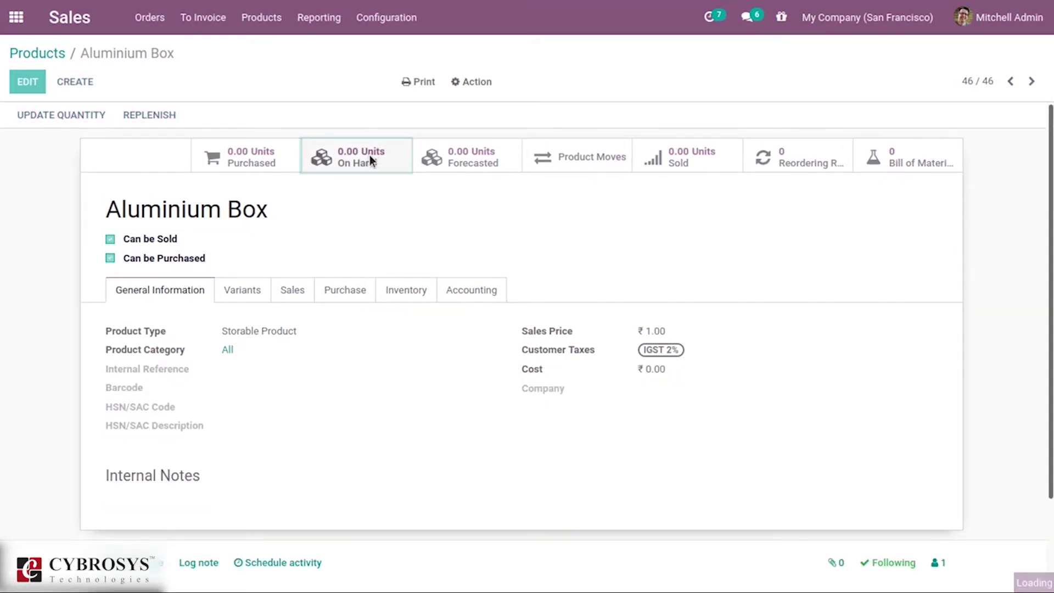
pyautogui.click(42, 82)
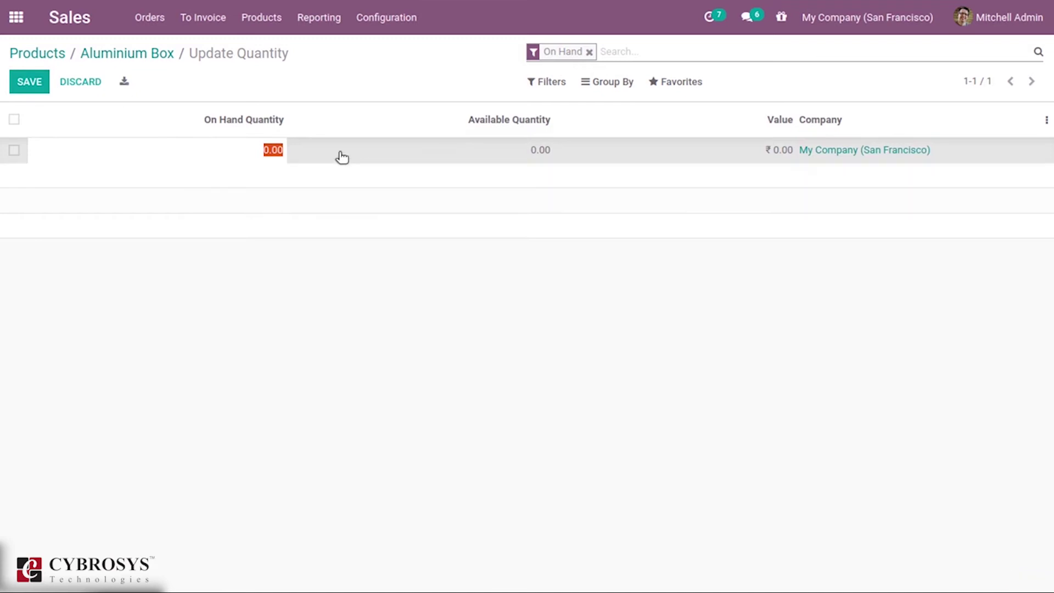
pyautogui.write('23')
pyautogui.click(47, 87)
pyautogui.click(142, 59)
# Start another sales order for Registered Customer and add an empty product line.
pyautogui.click(149, 18)
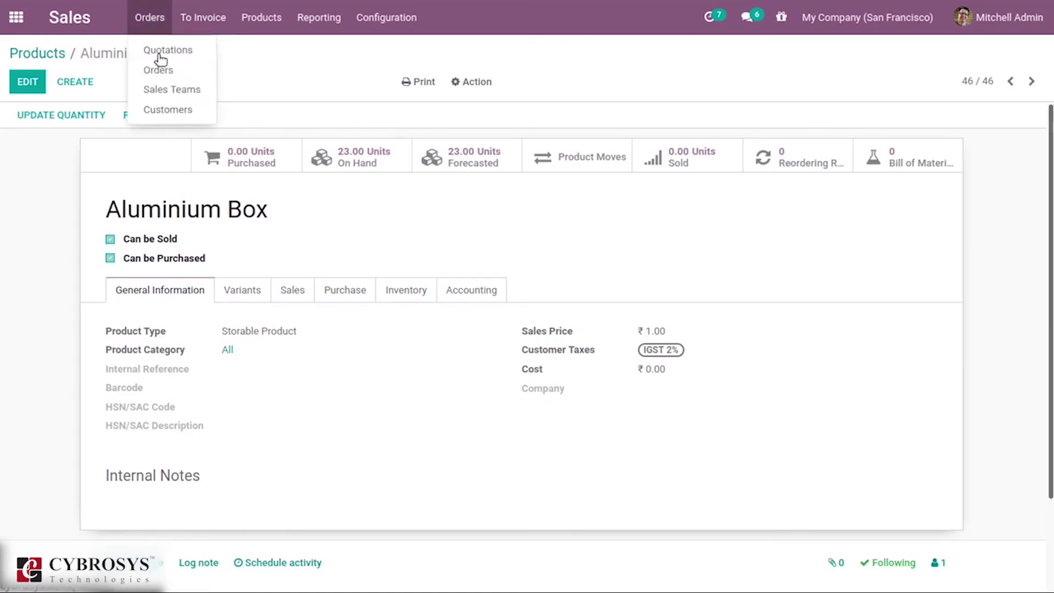
pyautogui.click(175, 65)
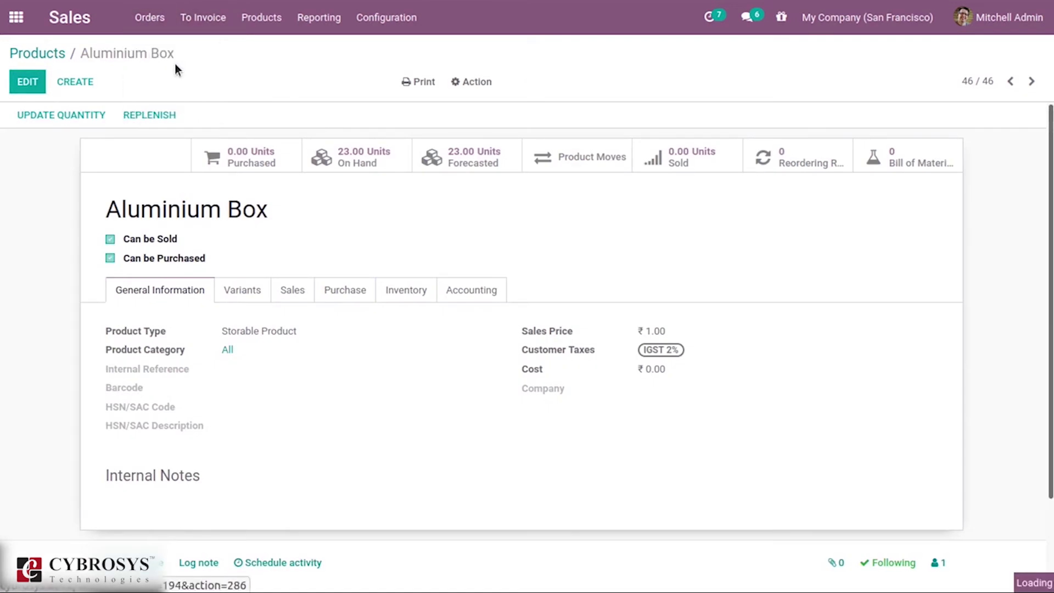
pyautogui.click(32, 83)
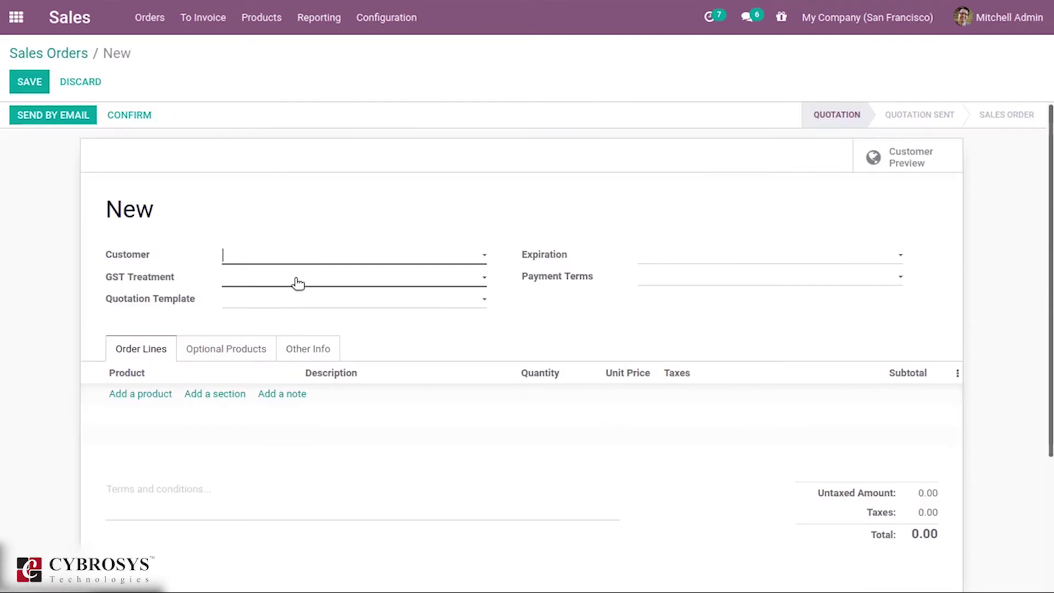
pyautogui.click(295, 264)
pyautogui.click(282, 278)
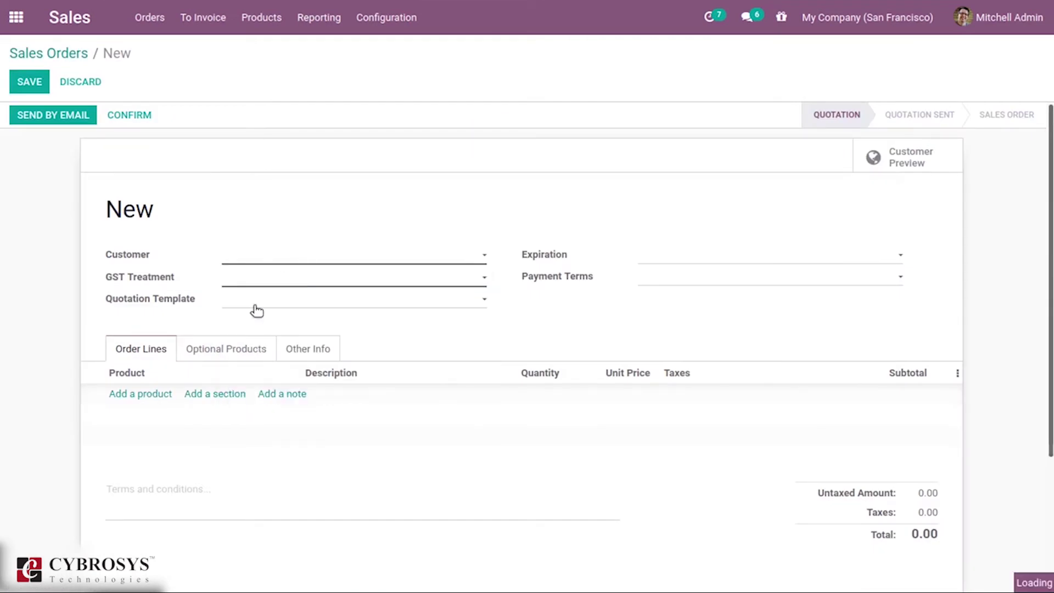
pyautogui.click(142, 394)
pyautogui.write('al')
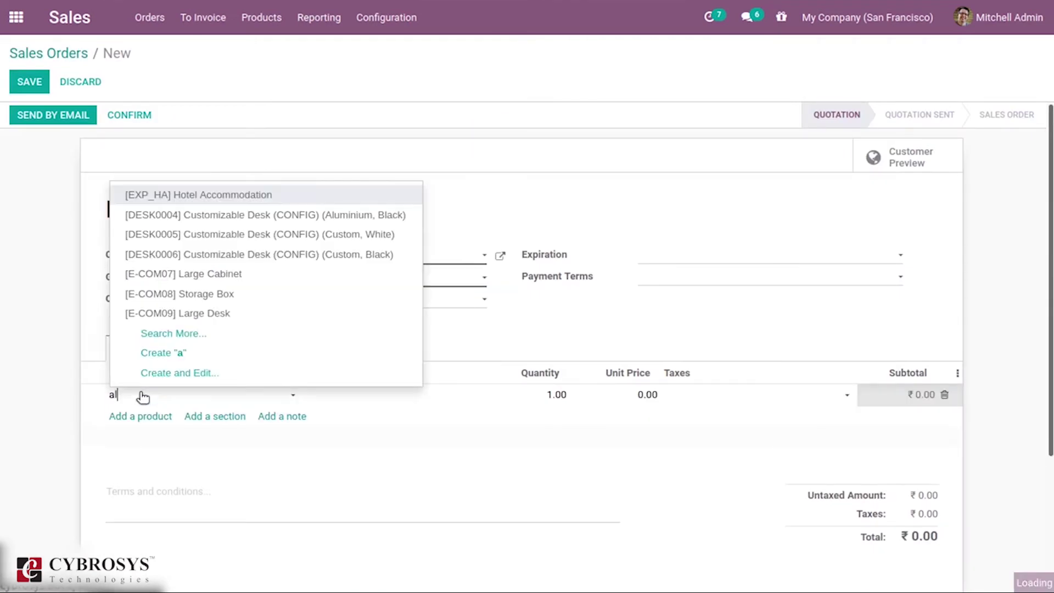
pyautogui.click(234, 439)
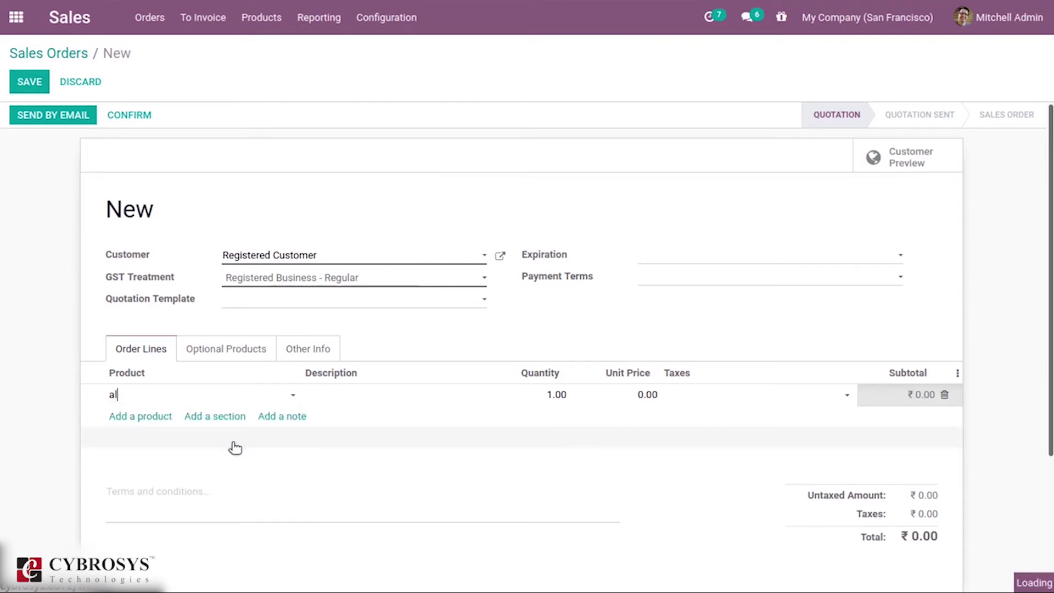
pyautogui.press('BackSpace')
pyautogui.press('BackSpace')
pyautogui.press('BackSpace')
pyautogui.press('BackSpace')
pyautogui.press('BackSpace')
pyautogui.press('BackSpace')
pyautogui.press('BackSpace')
pyautogui.press('BackSpace')
pyautogui.press('BackSpace')
pyautogui.press('BackSpace')
pyautogui.press('BackSpace')
pyautogui.press('BackSpace')
pyautogui.press('BackSpace')
pyautogui.press('BackSpace')
pyautogui.press('BackSpace')
pyautogui.press('BackSpace')
pyautogui.press('BackSpace')
pyautogui.press('BackSpace')
pyautogui.press('BackSpace')
pyautogui.press('BackSpace')
pyautogui.press('BackSpace')
pyautogui.press('BackSpace')
pyautogui.press('BackSpace')
pyautogui.press('BackSpace')
pyautogui.press('BackSpace')
pyautogui.press('BackSpace')
pyautogui.press('BackSpace')
pyautogui.press('BackSpace')
pyautogui.press('BackSpace')
pyautogui.press('BackSpace')
pyautogui.press('BackSpace')
pyautogui.press('BackSpace')
# Choose Aluminium Box on the order line to check its applied tax, and discard the unsaved sales order.
pyautogui.write('al')
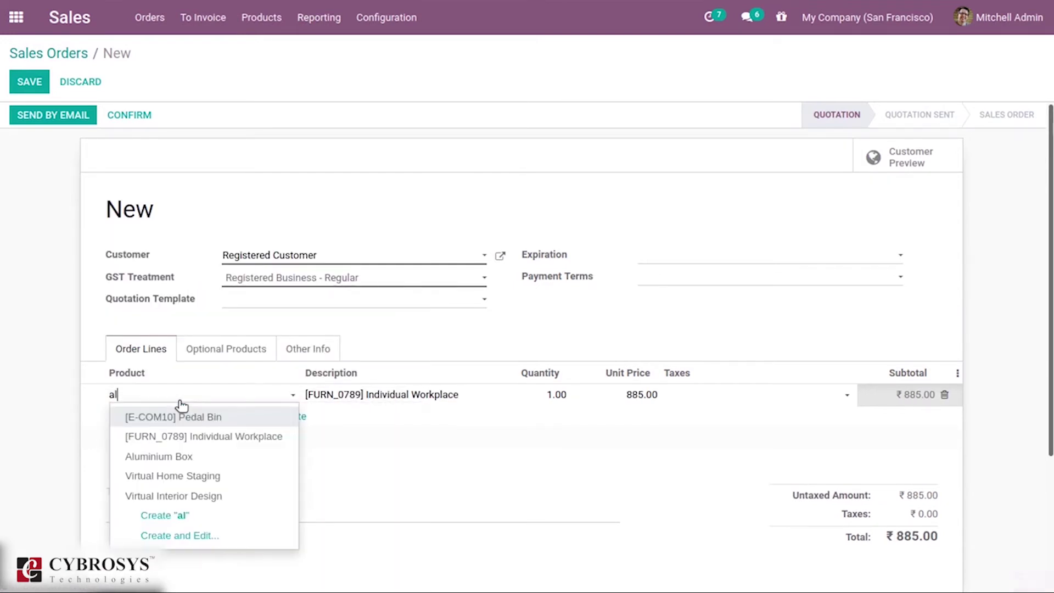
pyautogui.write('u')
pyautogui.click(236, 418)
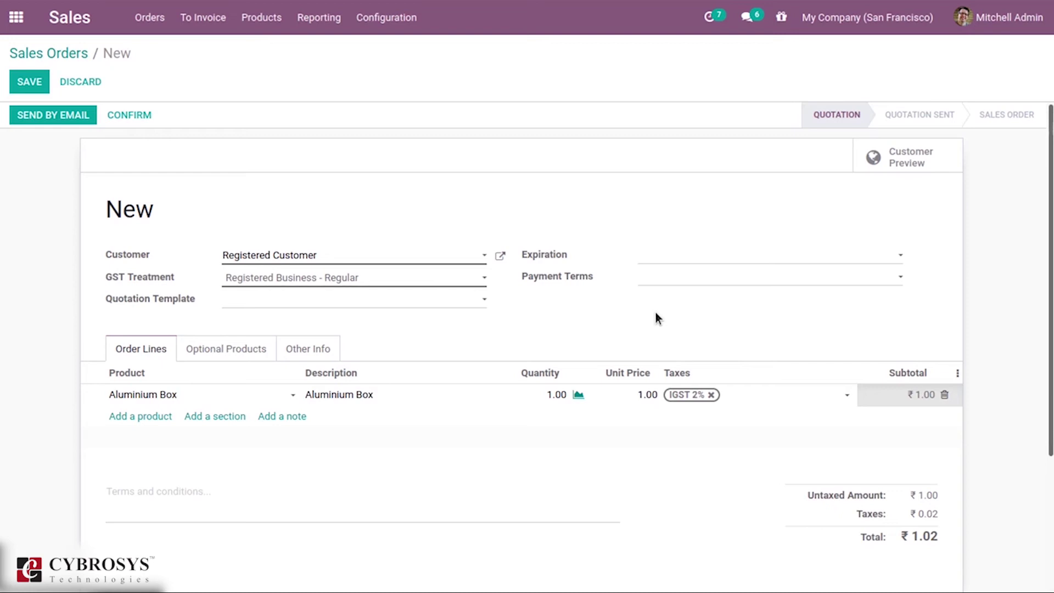
pyautogui.click(59, 57)
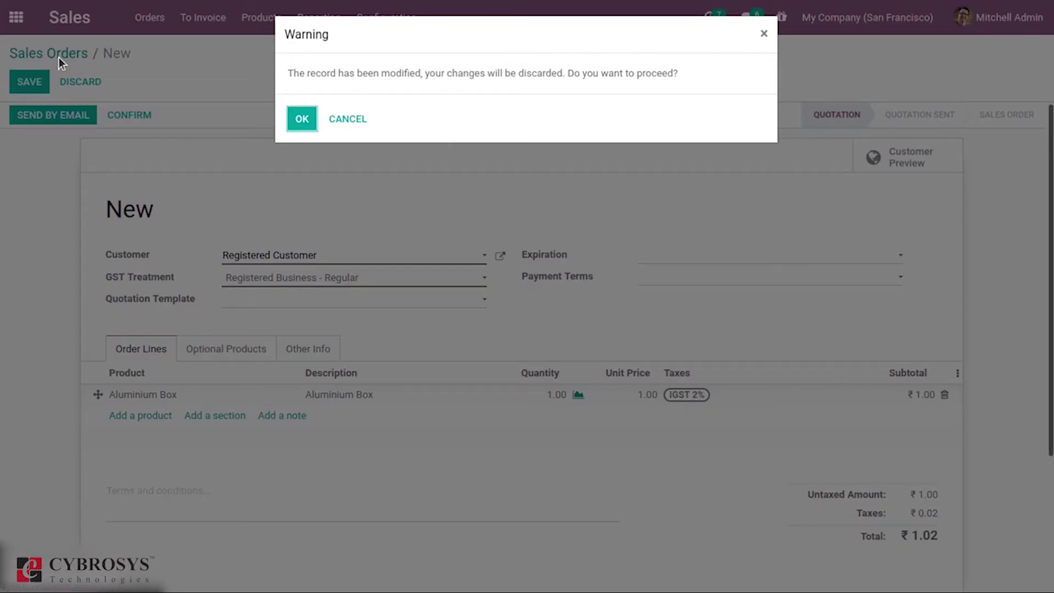
pyautogui.click(304, 121)
# Switch to the Accounting app and open the Chart of Accounts.
pyautogui.click(385, 18)
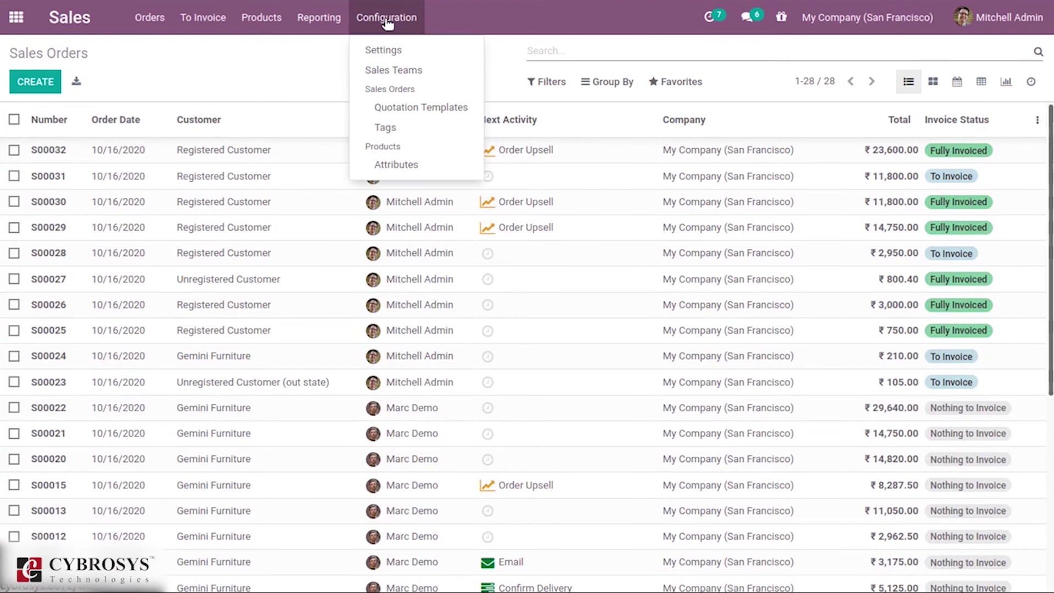
pyautogui.click(9, 22)
pyautogui.write('ac')
pyautogui.click(242, 204)
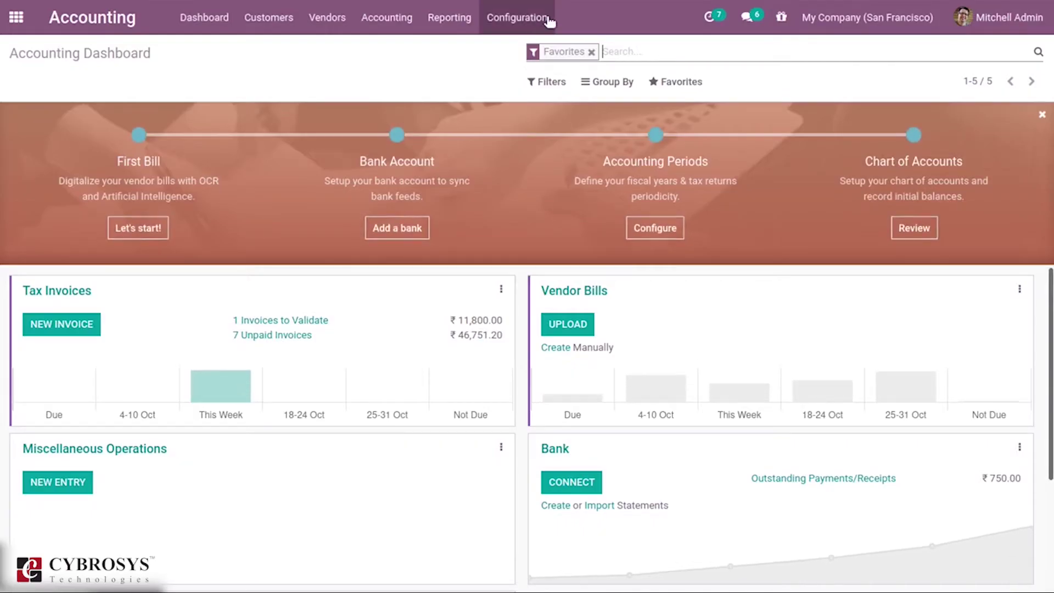
pyautogui.click(529, 22)
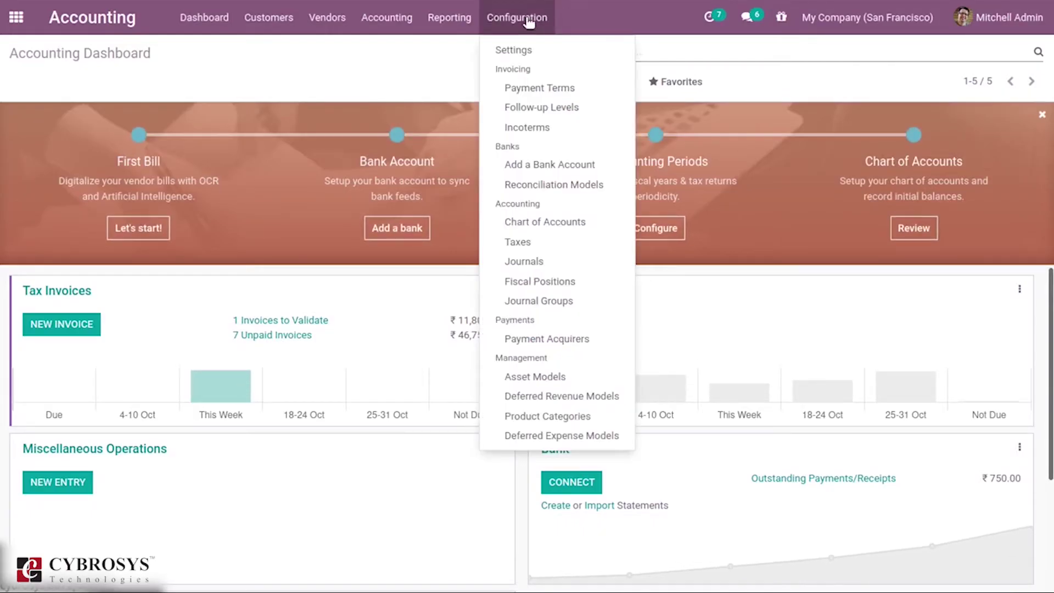
pyautogui.click(544, 224)
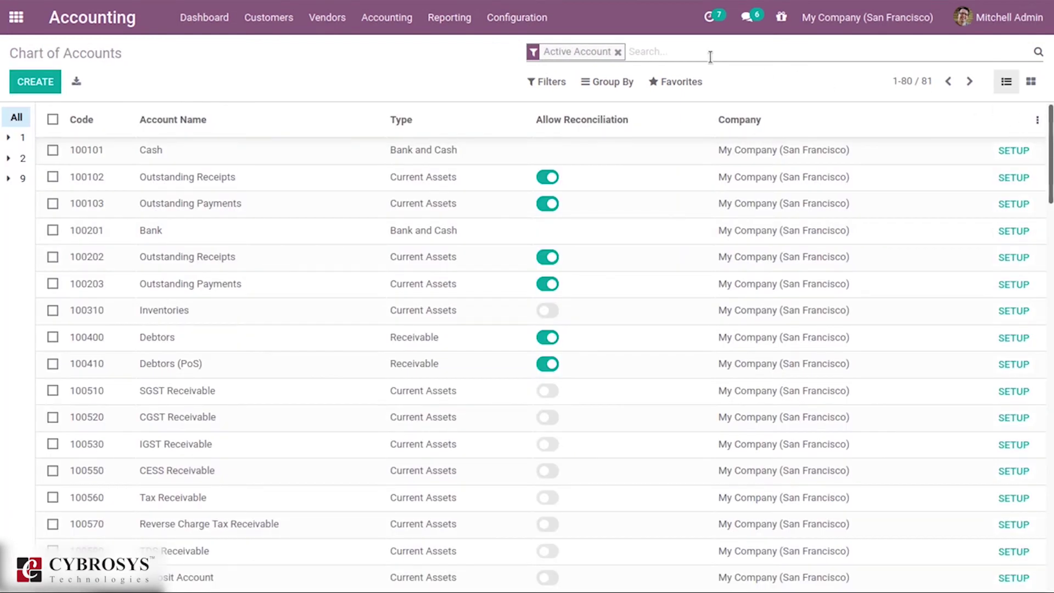
# Search the accounts for "loca" and open the setup form of the 200110 Local Sales account.
pyautogui.write('loca')
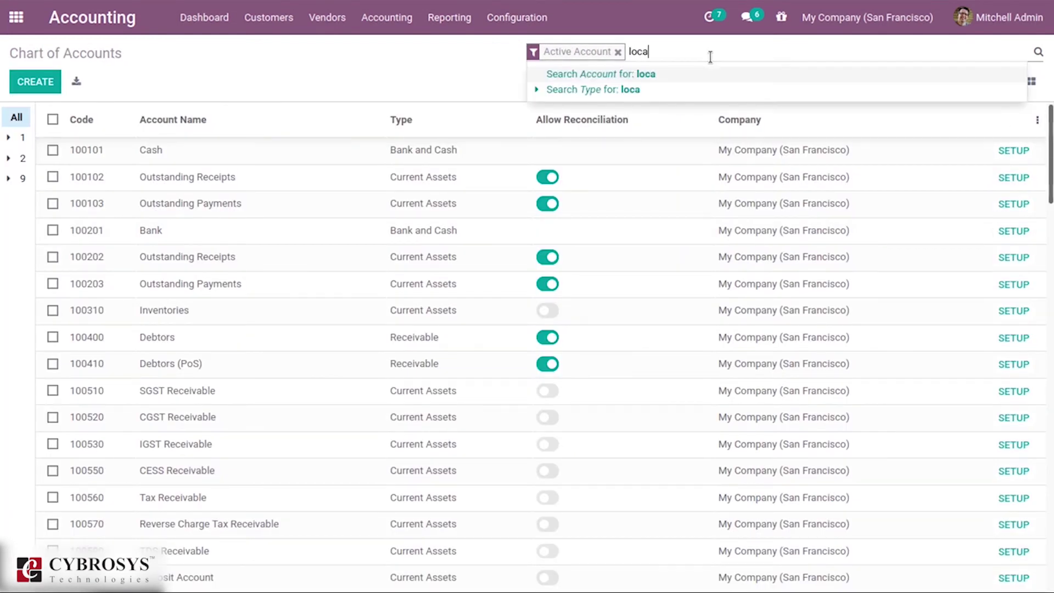
pyautogui.press('Return')
pyautogui.click(373, 150)
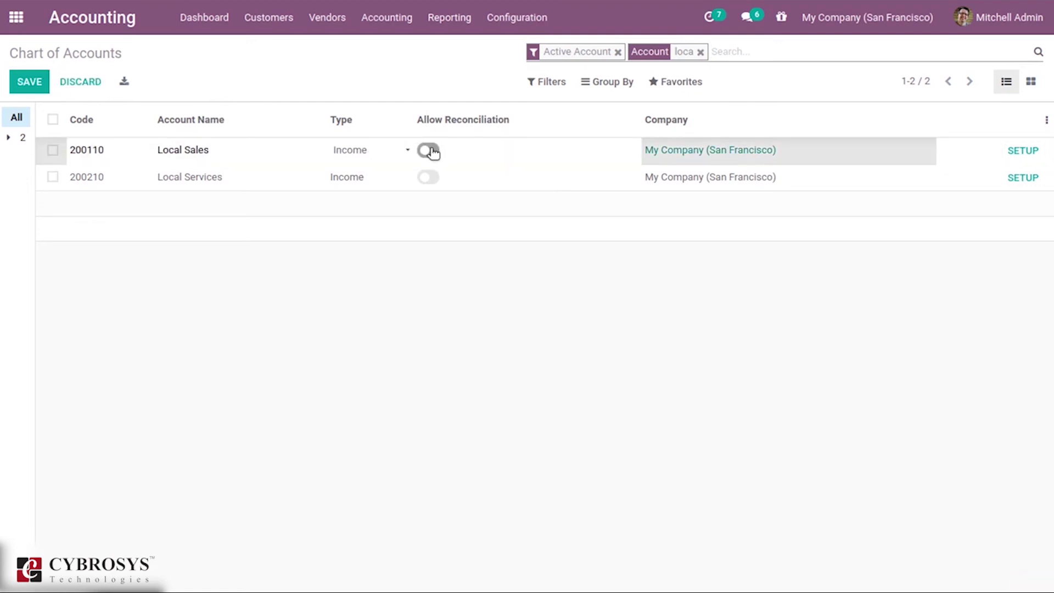
pyautogui.click(1015, 153)
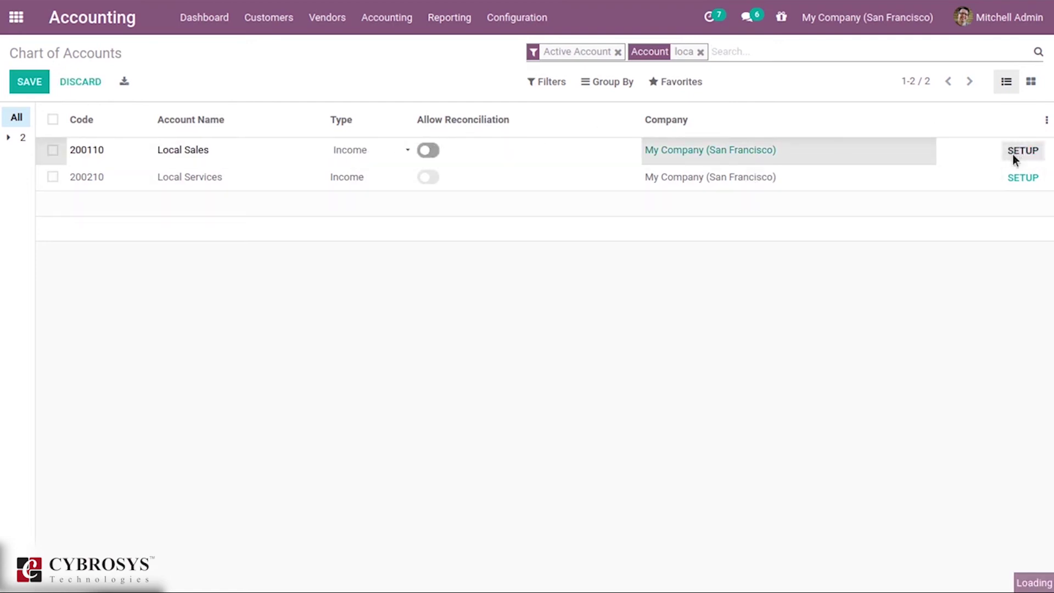
pyautogui.click(26, 84)
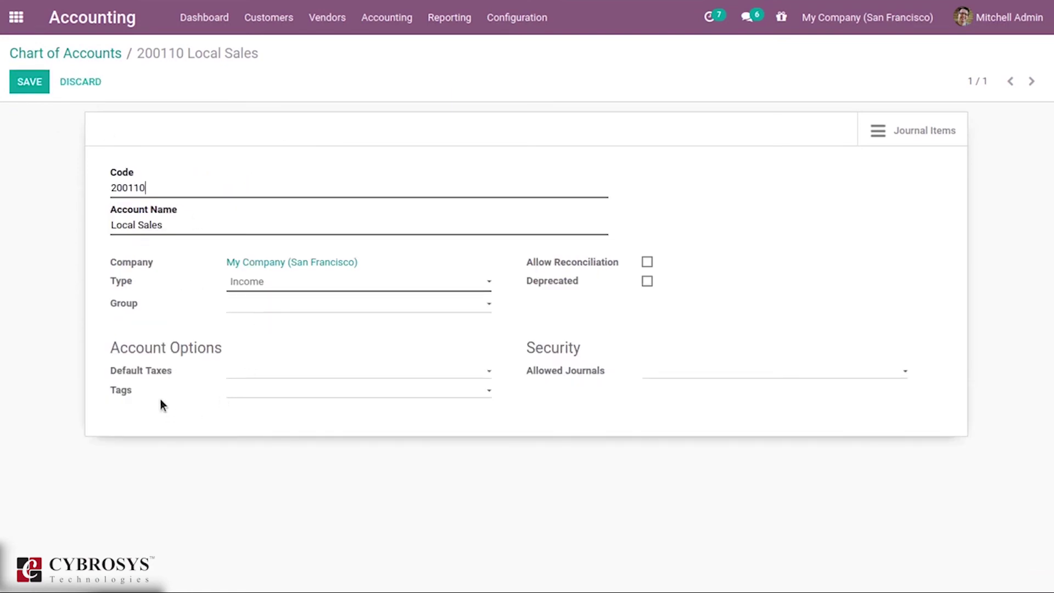
# Set the Local Sales account's default tax to IGST 28% (Sales) and save the account.
pyautogui.click(287, 373)
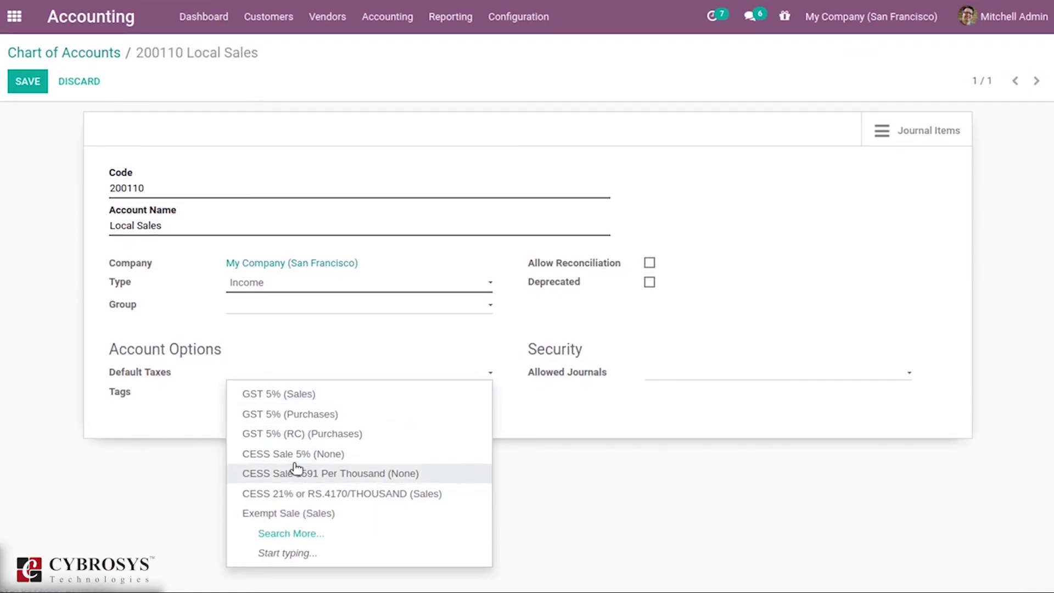
pyautogui.click(289, 533)
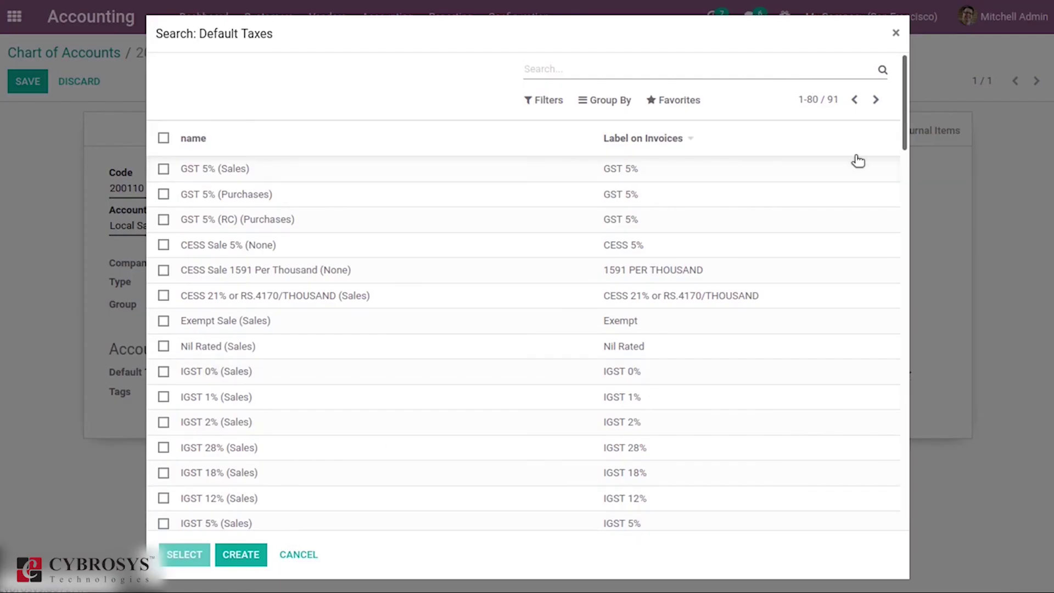
pyautogui.moveTo(907, 120); pyautogui.dragTo(912, 156)
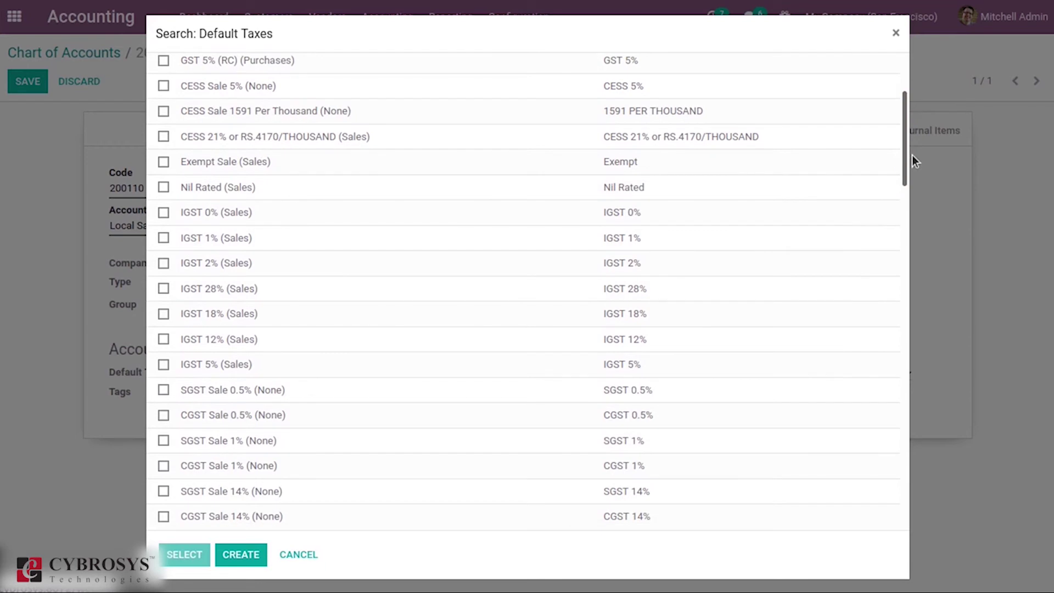
pyautogui.click(284, 296)
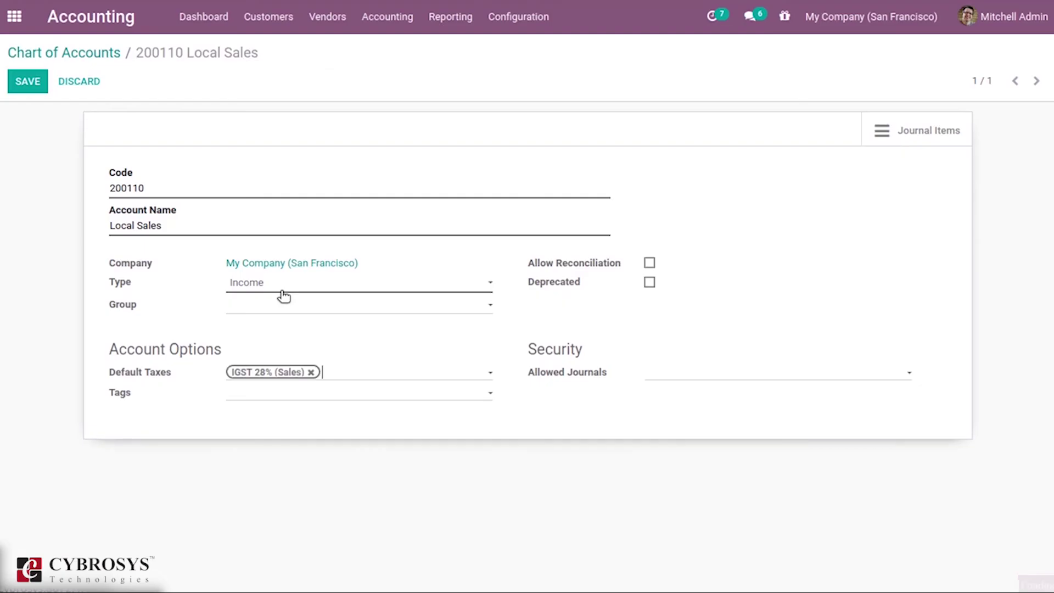
pyautogui.click(27, 89)
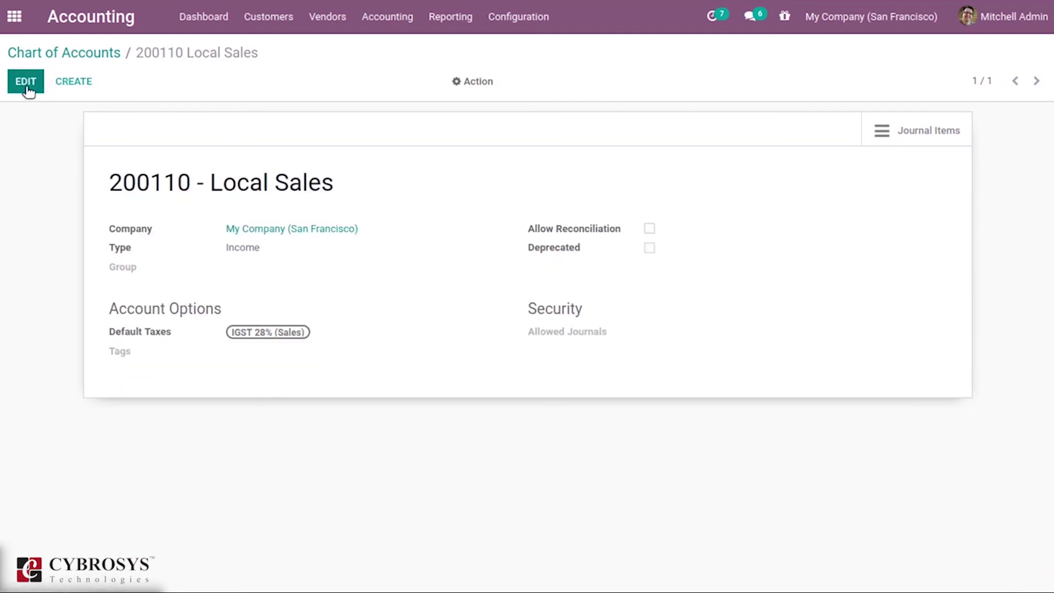
# Switch to the Sales app and open the Aluminium Box from the product list.
pyautogui.click(85, 55)
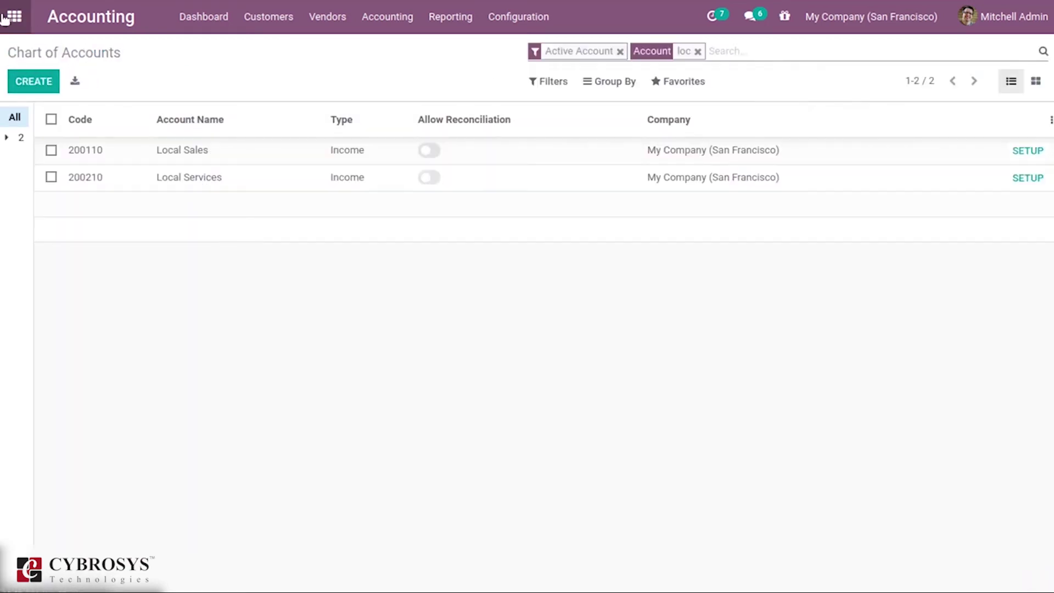
pyautogui.click(14, 16)
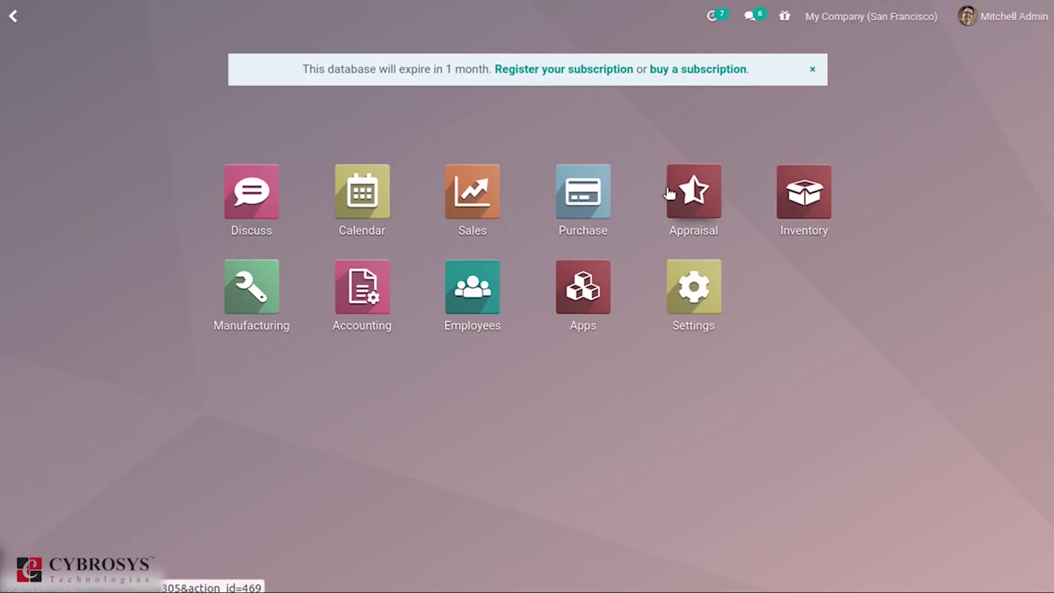
pyautogui.click(500, 201)
pyautogui.click(265, 18)
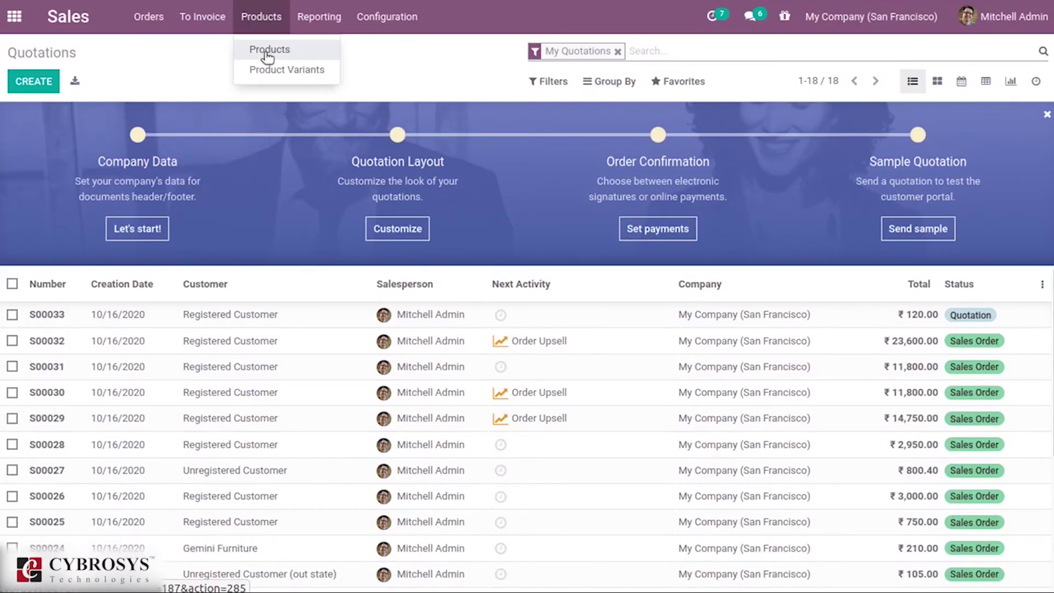
pyautogui.click(264, 49)
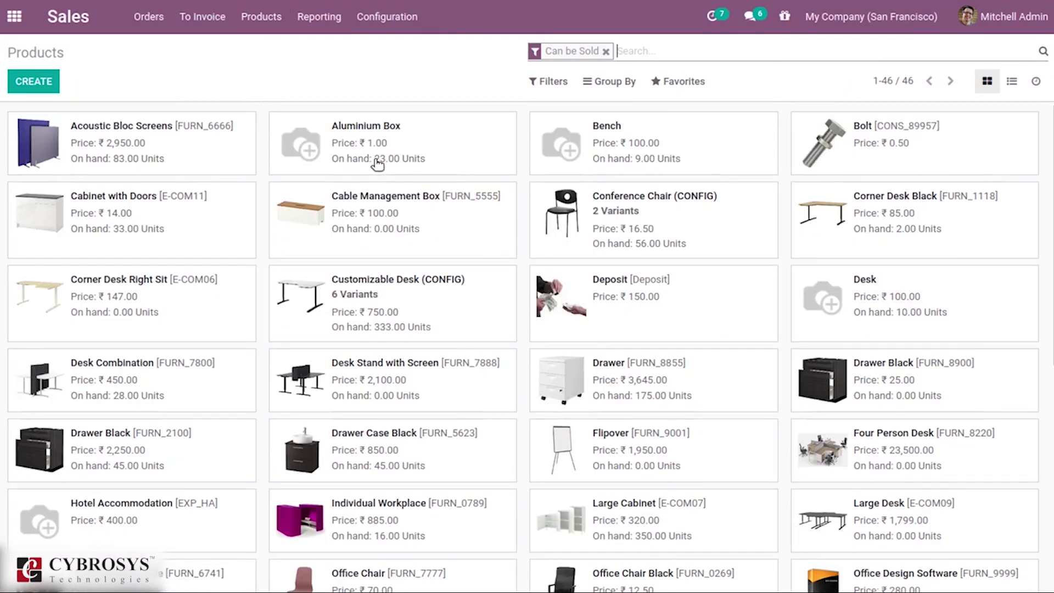
pyautogui.click(378, 163)
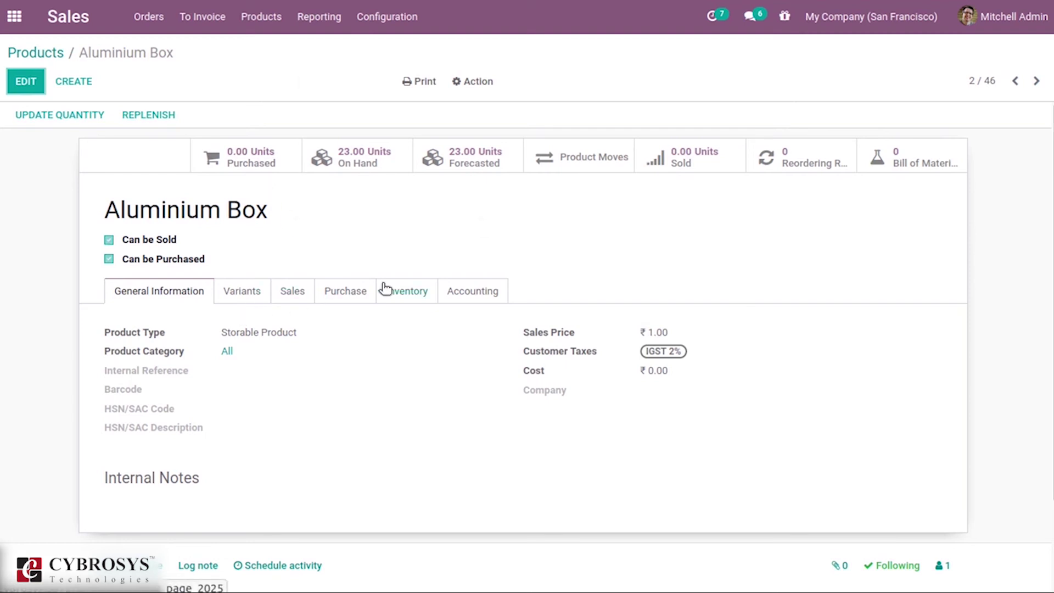
# Edit the Aluminium Box and set its income account to 200110 Local Sales.
pyautogui.click(292, 291)
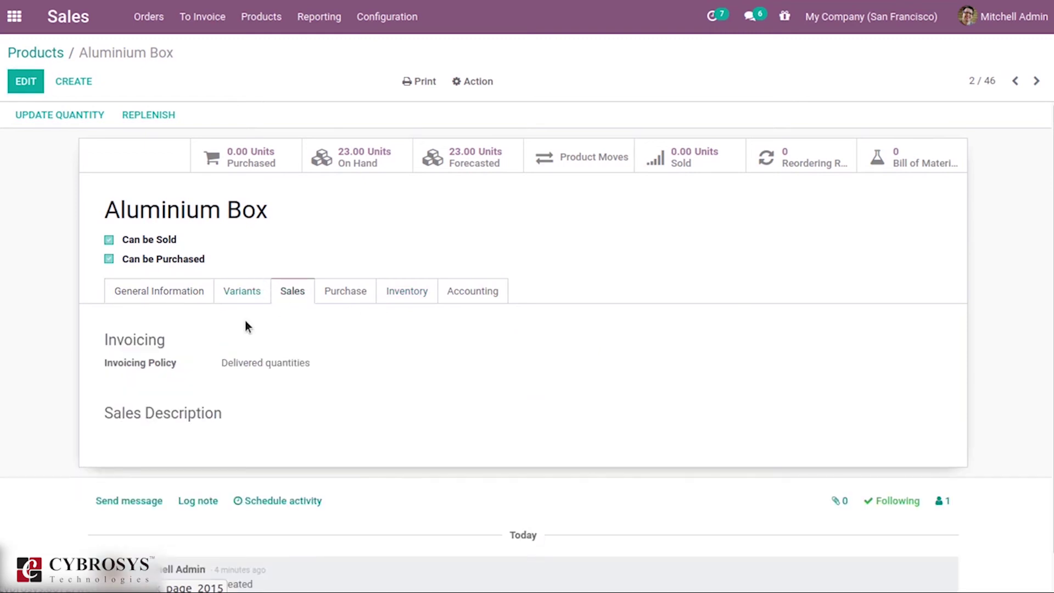
pyautogui.click(26, 81)
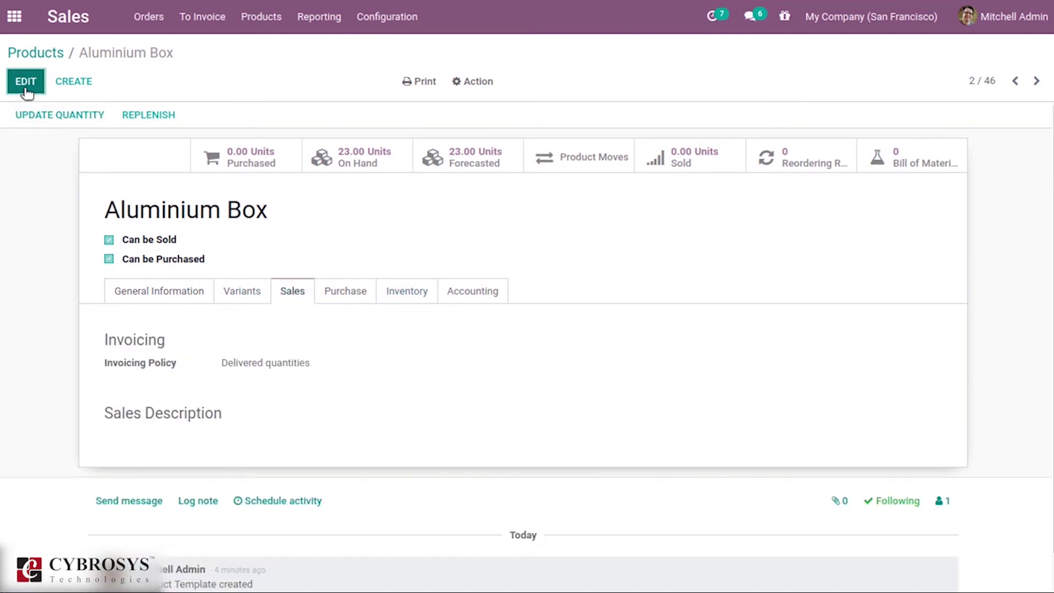
pyautogui.click(275, 301)
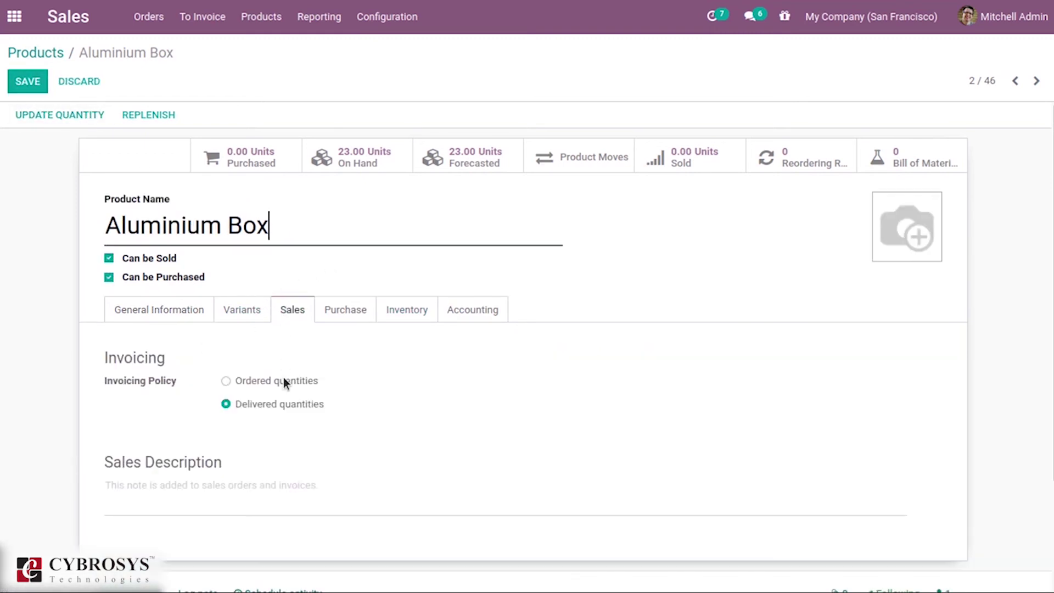
pyautogui.click(461, 311)
pyautogui.click(250, 382)
pyautogui.write('sa')
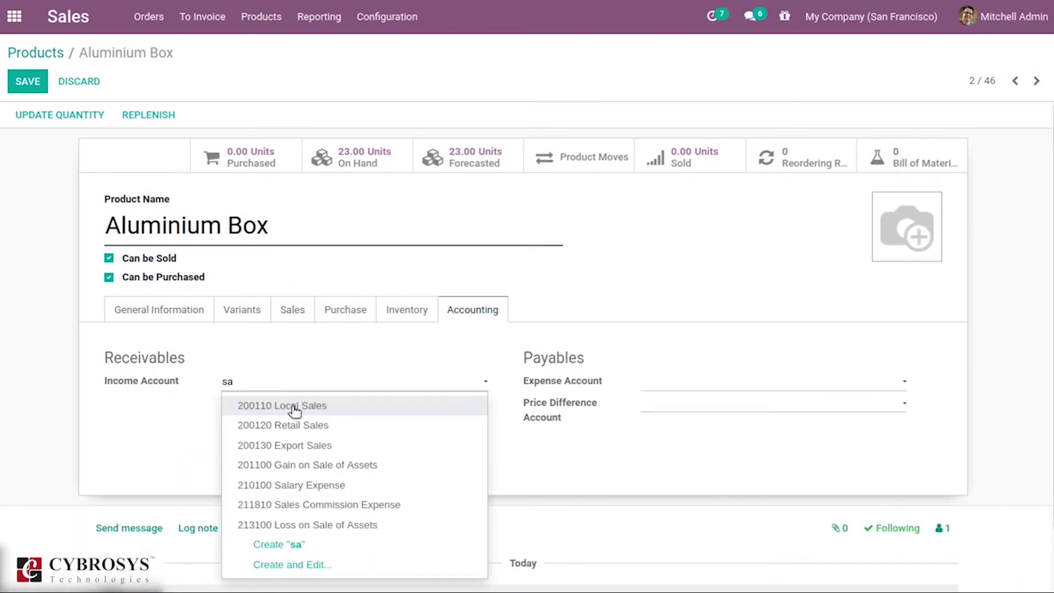
pyautogui.click(295, 409)
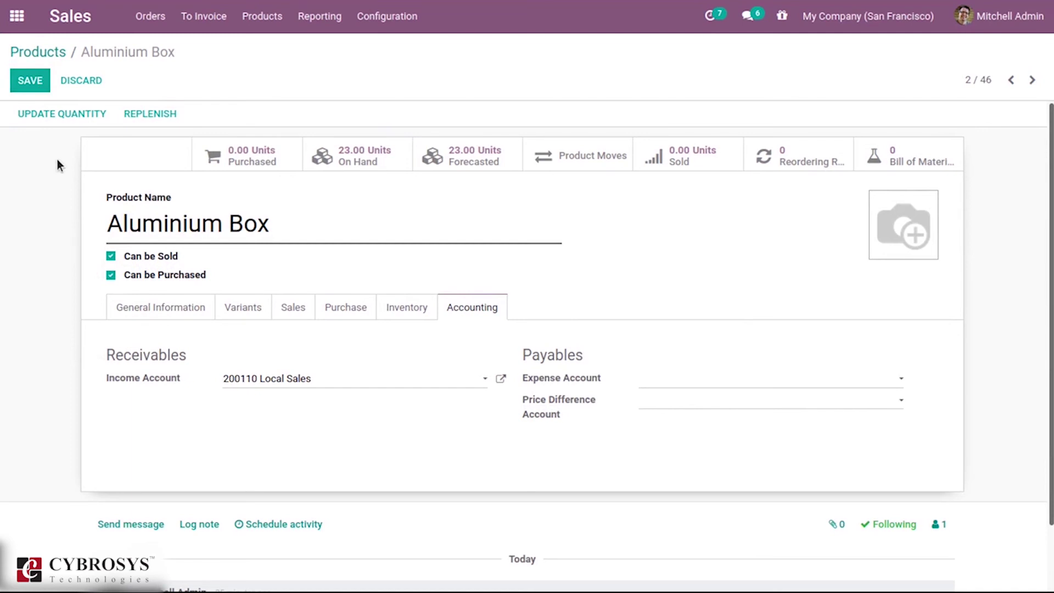
# Remove the IGST 2% customer tax from the Aluminium Box and save the product.
pyautogui.click(150, 304)
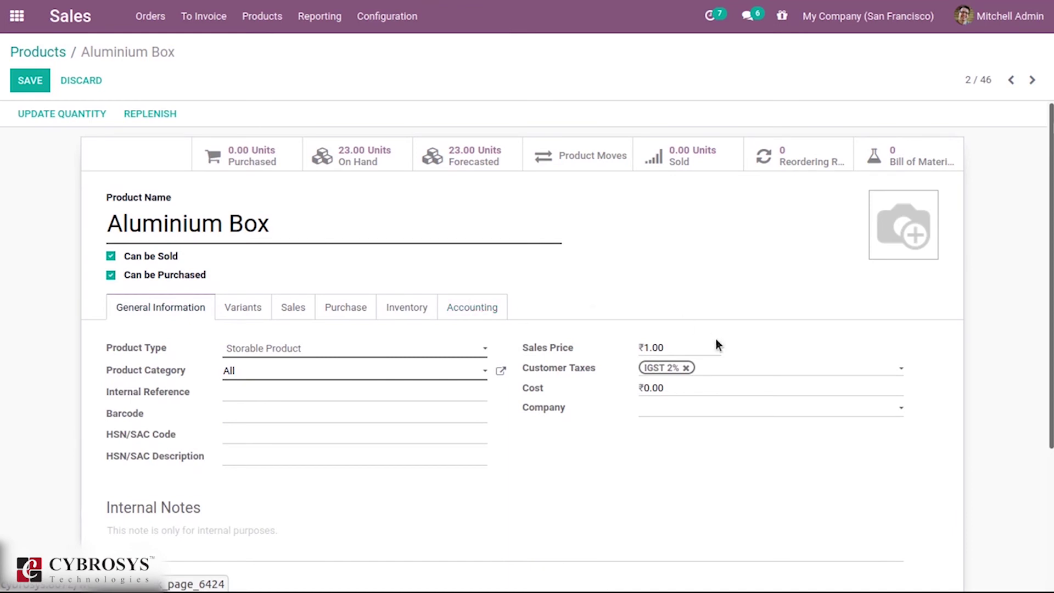
pyautogui.click(686, 368)
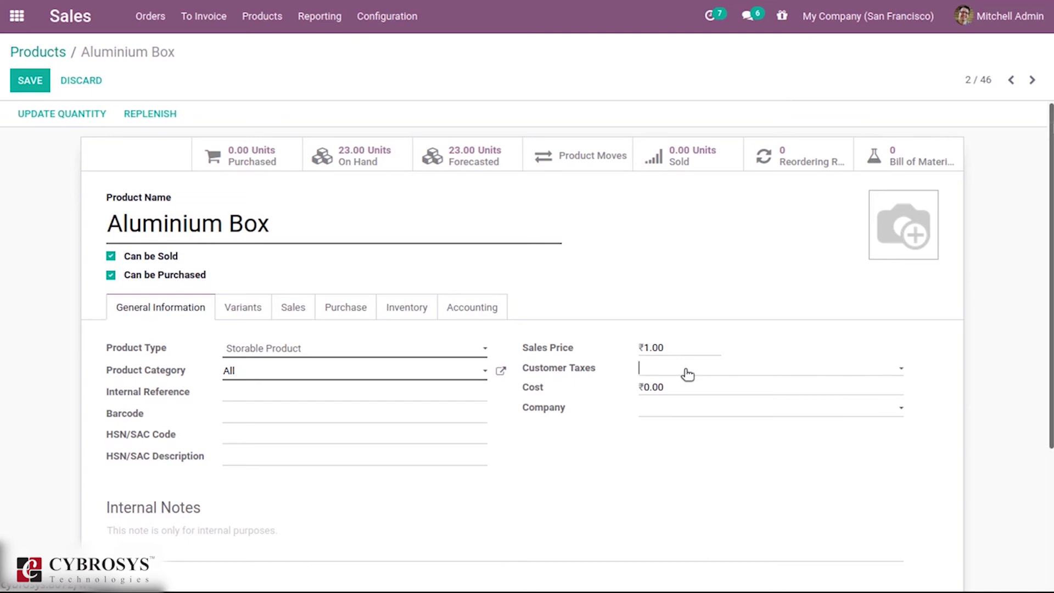
pyautogui.click(30, 82)
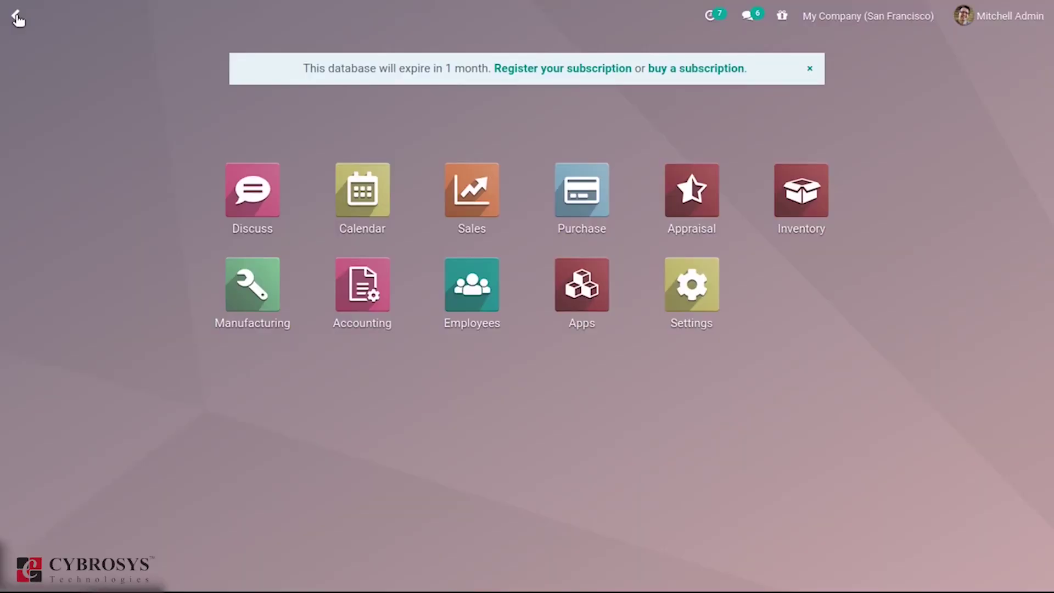
# Switch to the Accounting app and create a new customer invoice for Unregistered Customer.
pyautogui.click(355, 281)
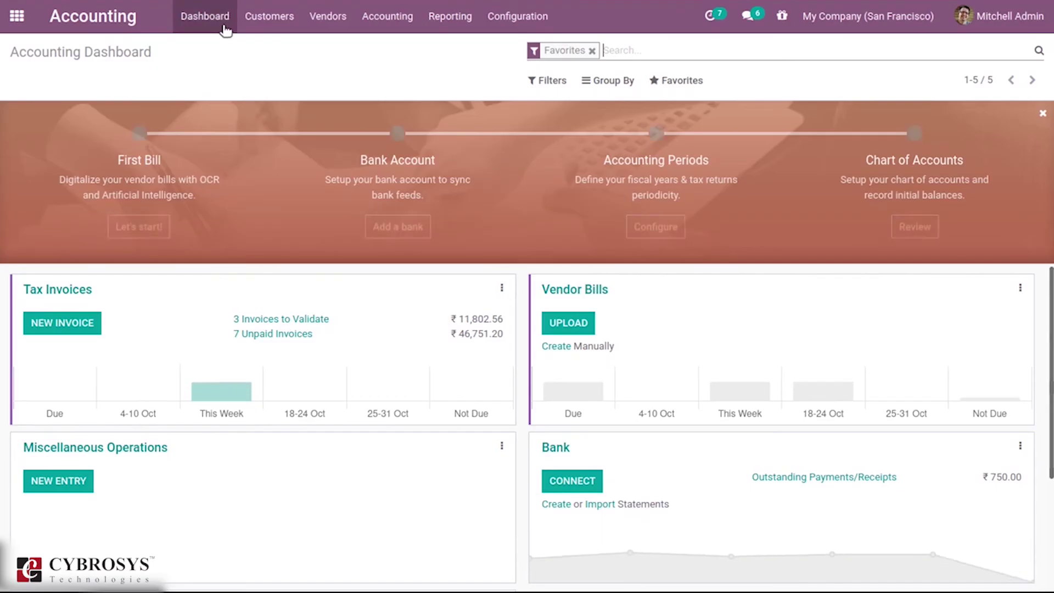
pyautogui.click(269, 16)
pyautogui.click(272, 50)
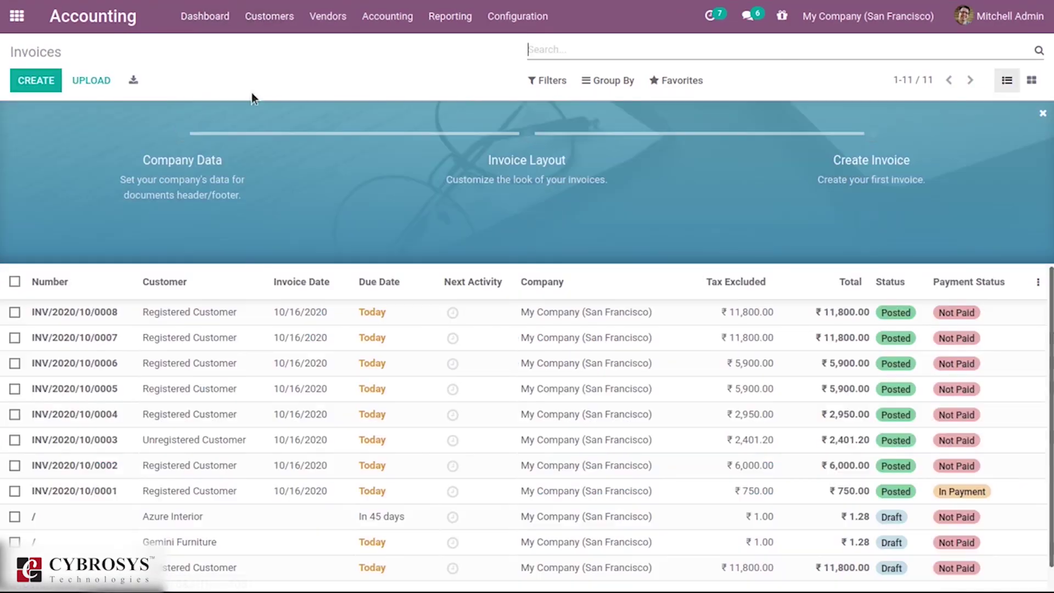
pyautogui.click(20, 91)
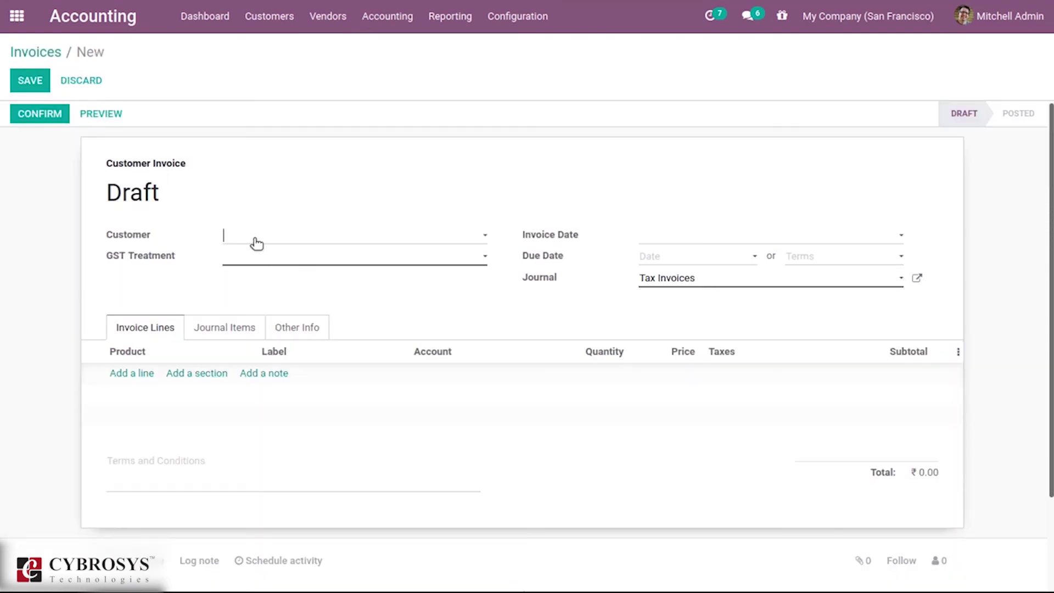
pyautogui.click(256, 237)
pyautogui.click(264, 278)
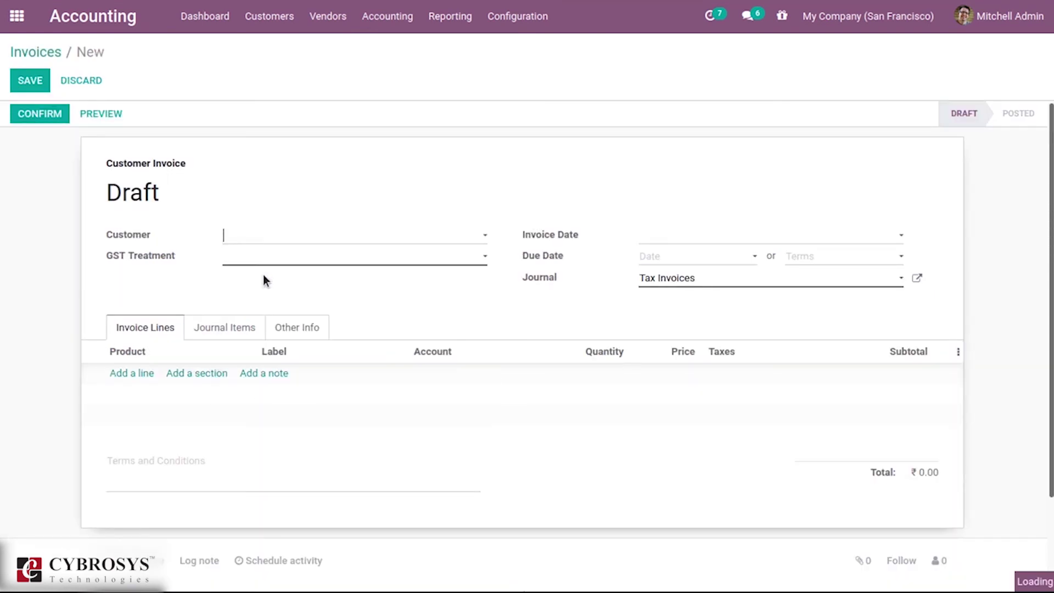
# Add an invoice line with the product Aluminium Box.
pyautogui.click(131, 373)
pyautogui.write('alu')
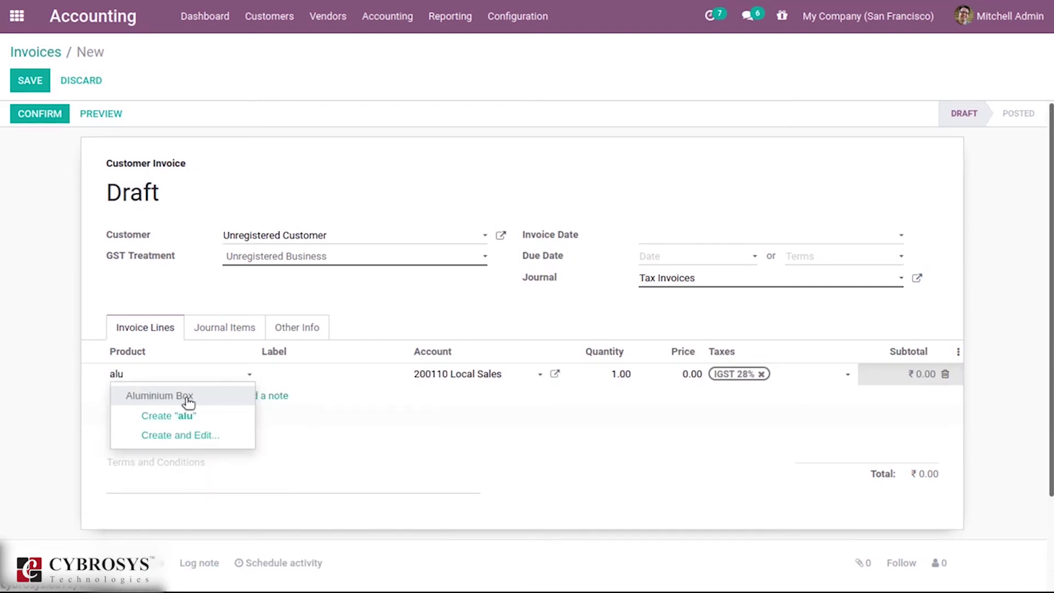
pyautogui.click(187, 401)
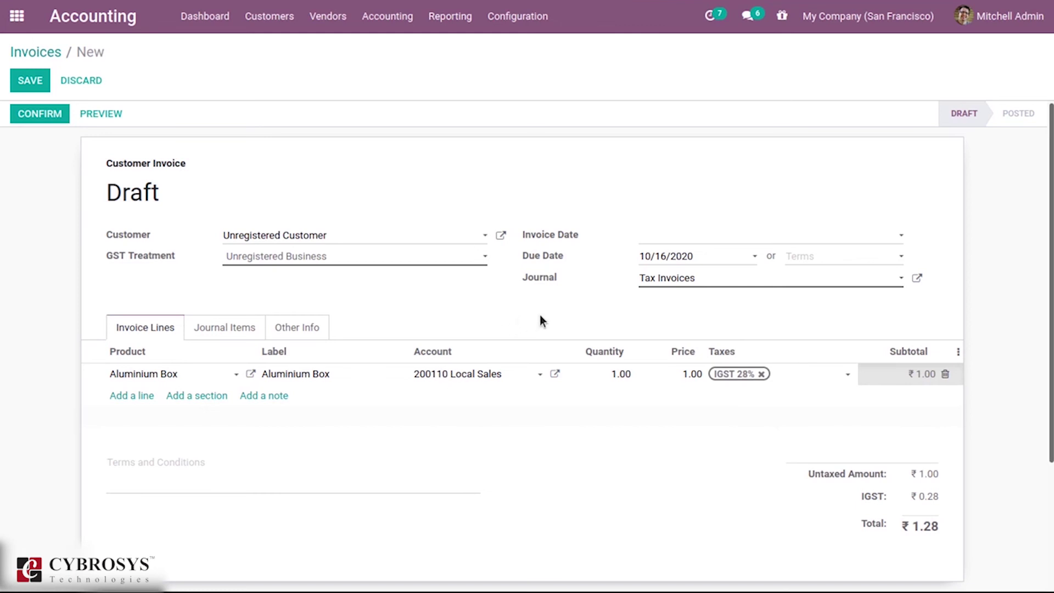
# Confirm the Aluminium Box customer invoice and open the list of taxes in the Accounting configuration.
pyautogui.click(30, 113)
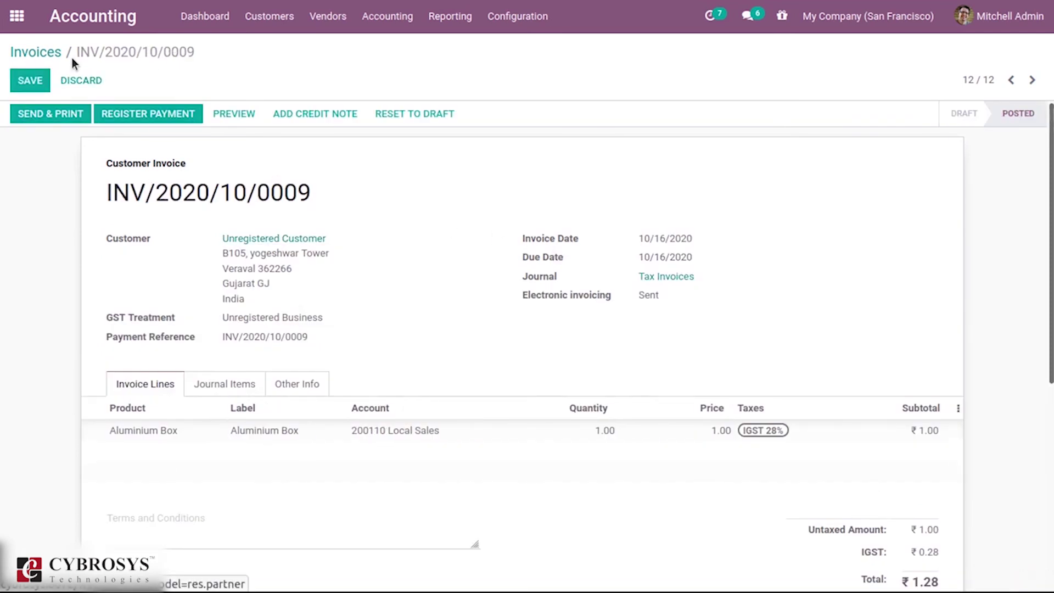
pyautogui.click(12, 15)
pyautogui.click(363, 286)
pyautogui.click(518, 18)
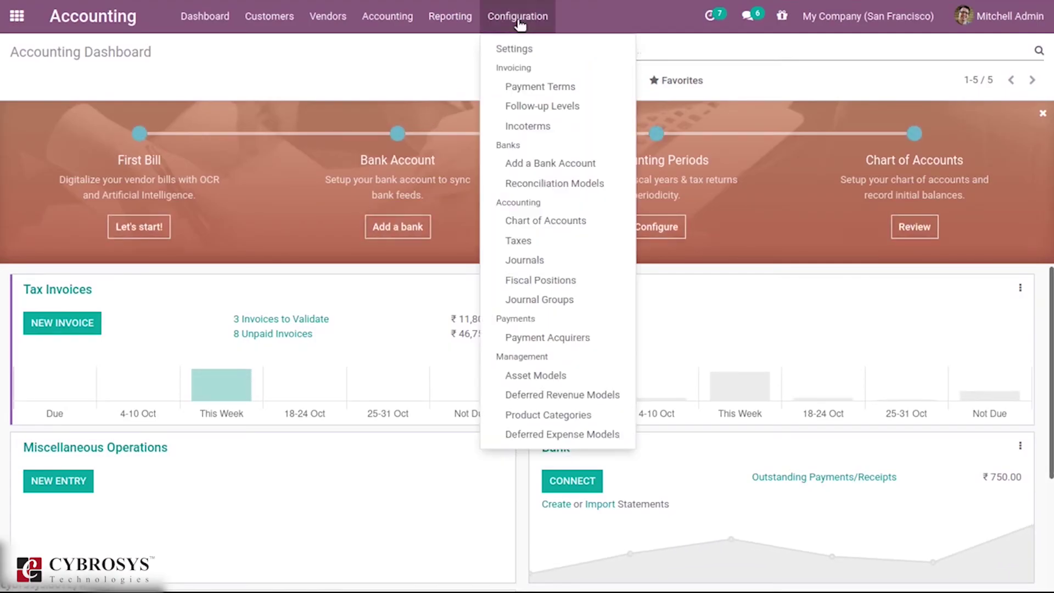
pyautogui.click(524, 240)
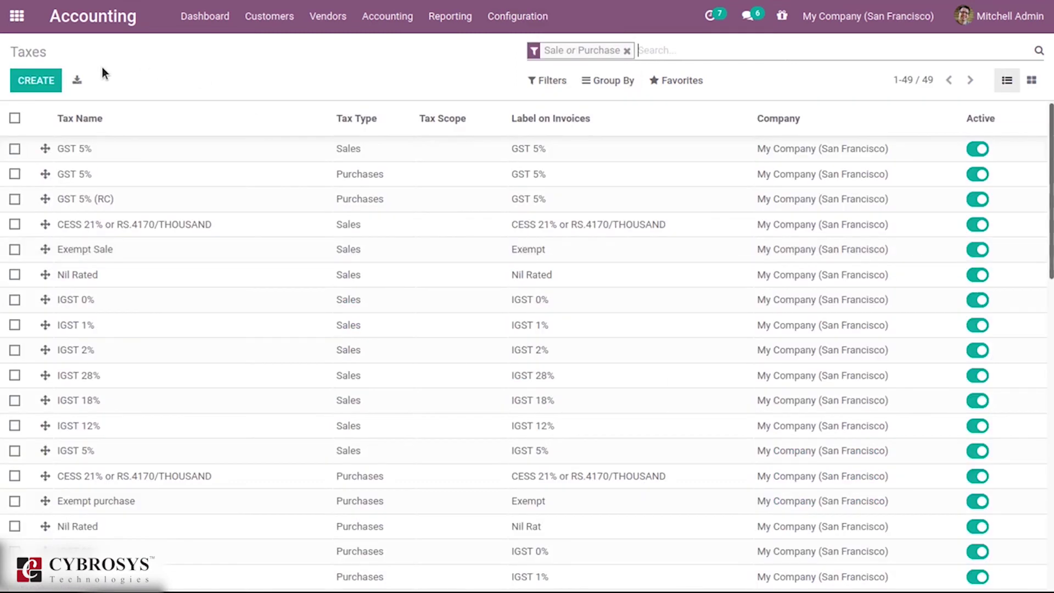
pyautogui.click(46, 80)
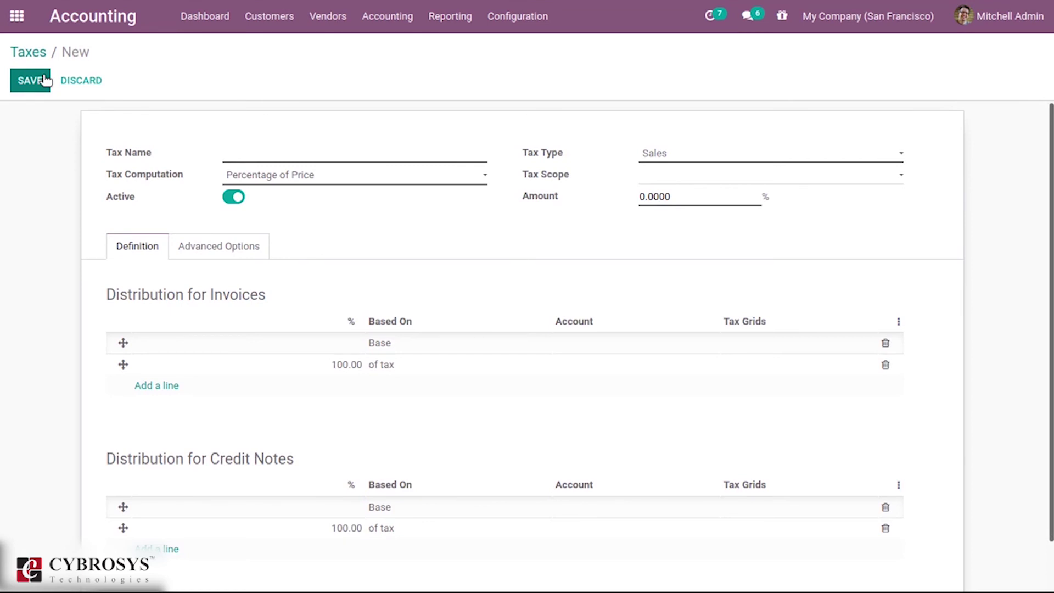
pyautogui.click(273, 156)
pyautogui.write('IGST')
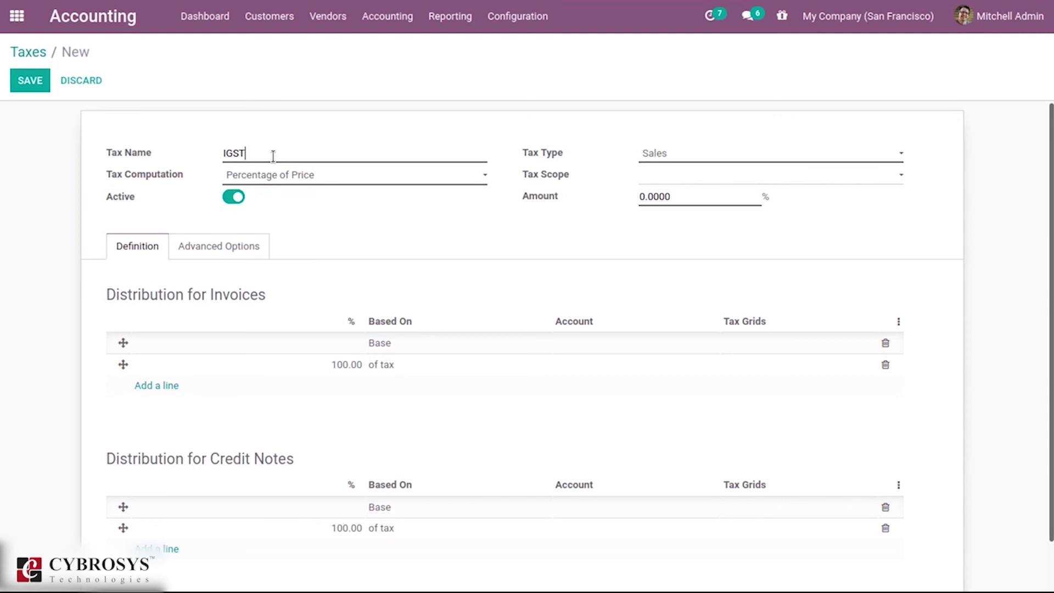
pyautogui.write(' 7%')
pyautogui.click(38, 52)
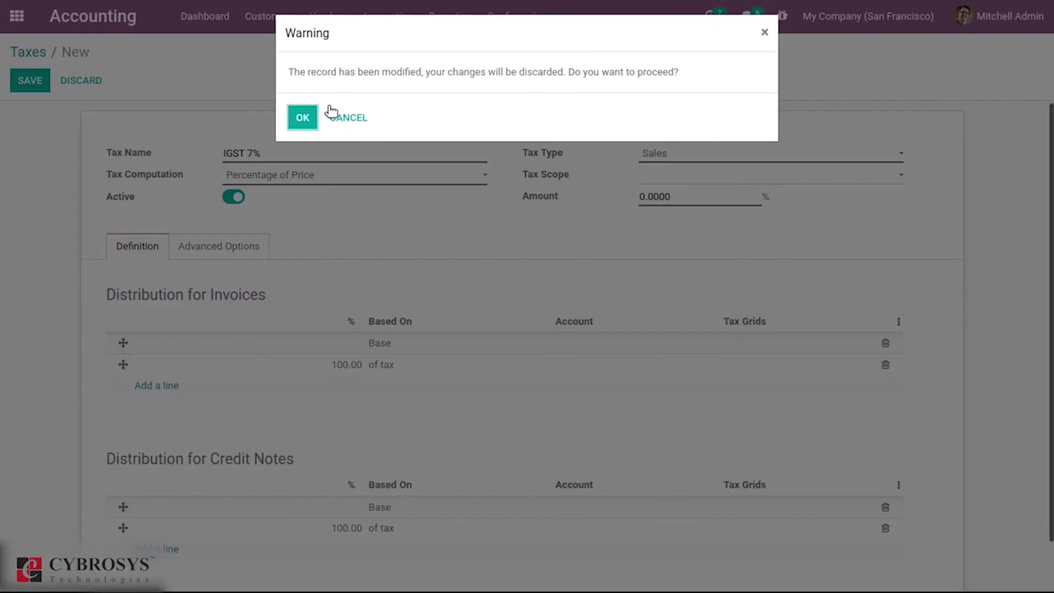
pyautogui.click(301, 117)
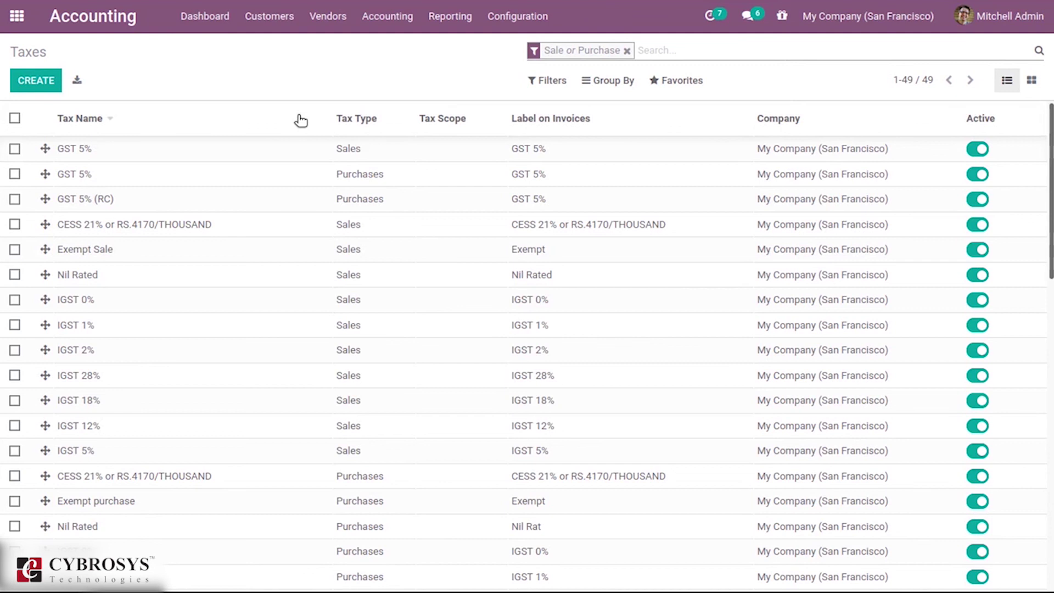
# Create a new tax named IGST 7% and set its tax computation to Group of Taxes.
pyautogui.click(52, 80)
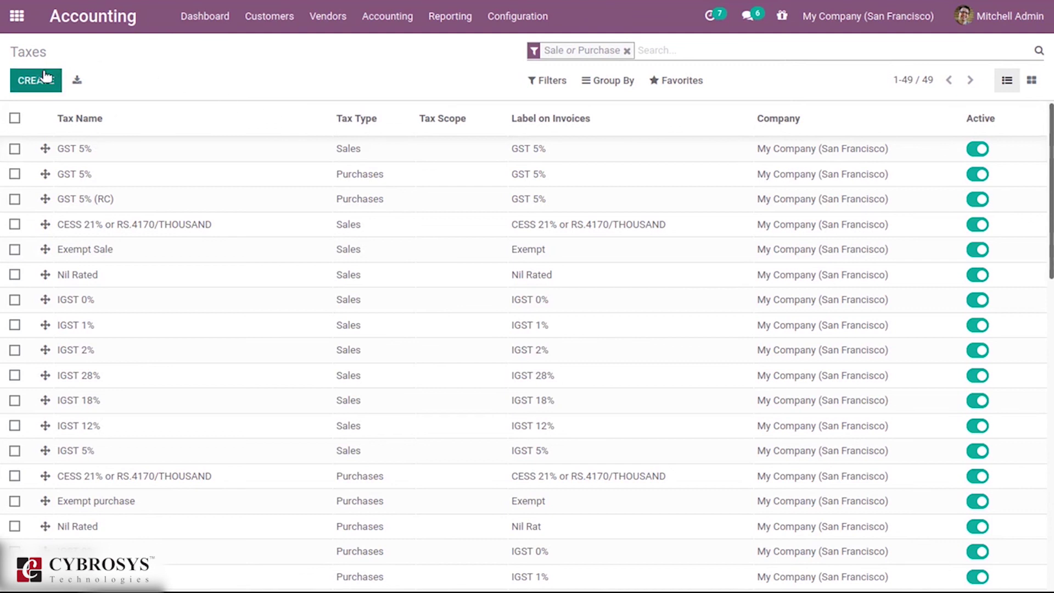
pyautogui.write('IGST')
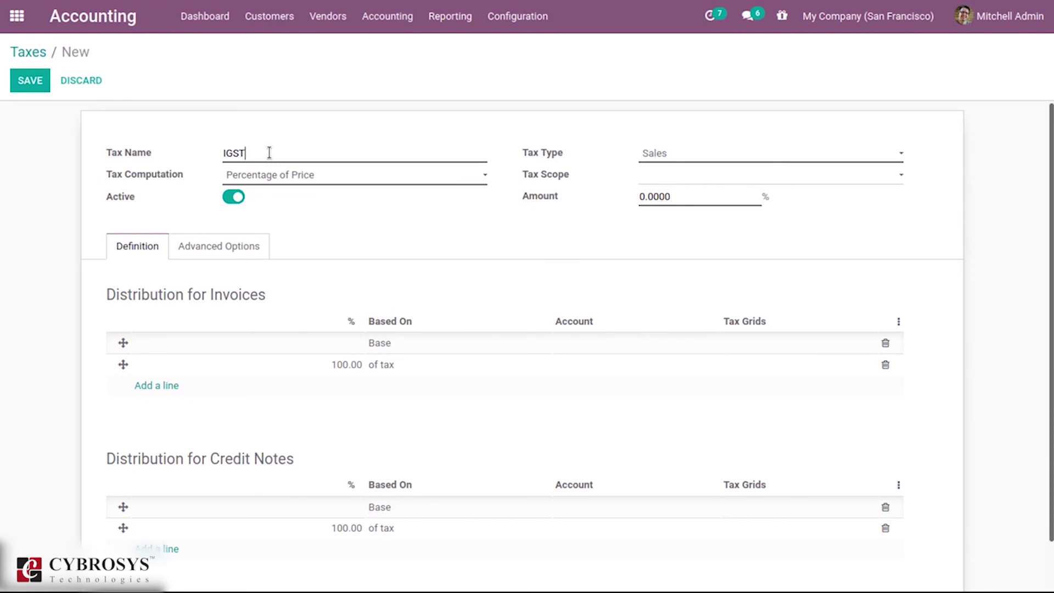
pyautogui.press('BackSpace')
pyautogui.press('BackSpace')
pyautogui.press('BackSpace')
pyautogui.press('BackSpace')
pyautogui.write('IGST 7%')
pyautogui.click(269, 181)
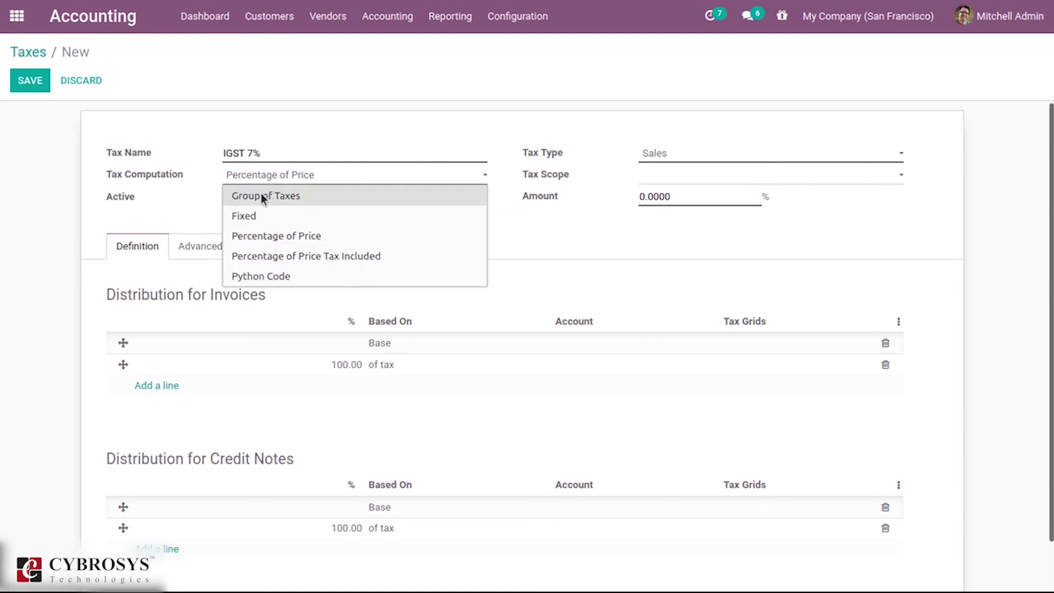
pyautogui.click(254, 196)
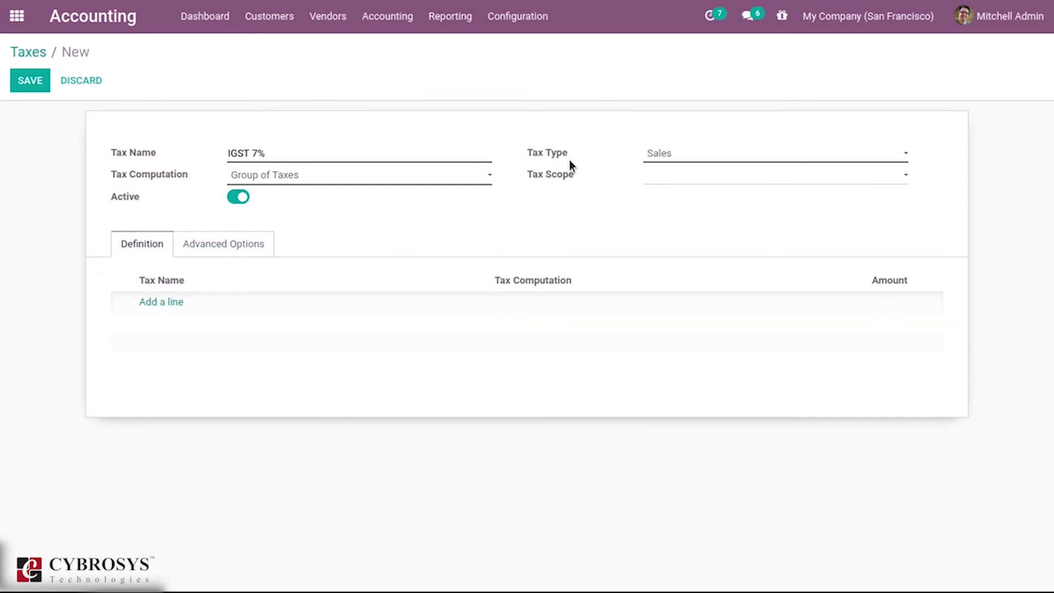
# Add the existing taxes IGST 2% and IGST 5% as children of the IGST 7% tax group.
pyautogui.click(163, 303)
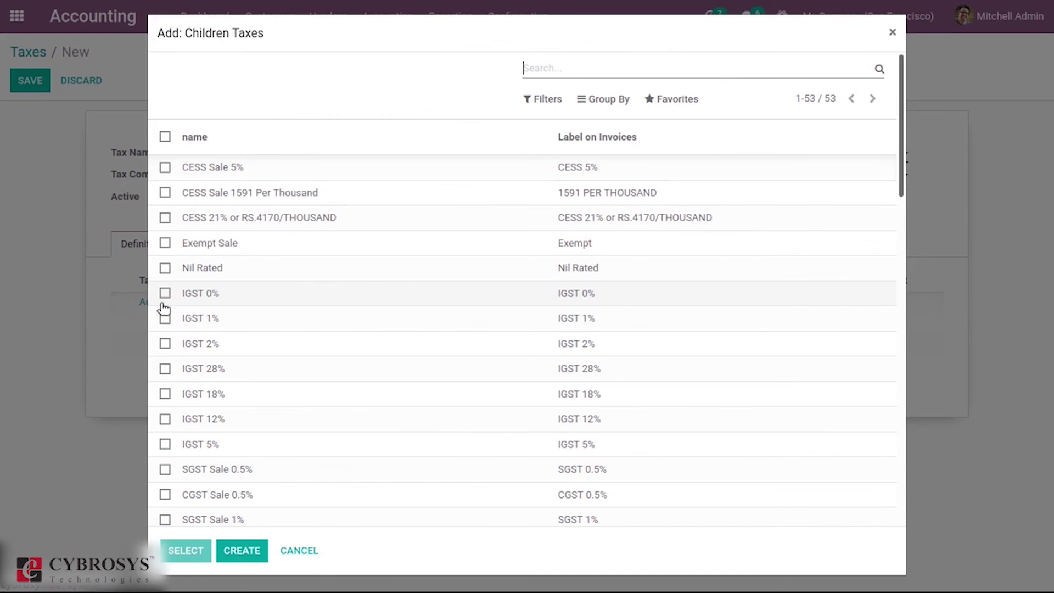
pyautogui.write('is')
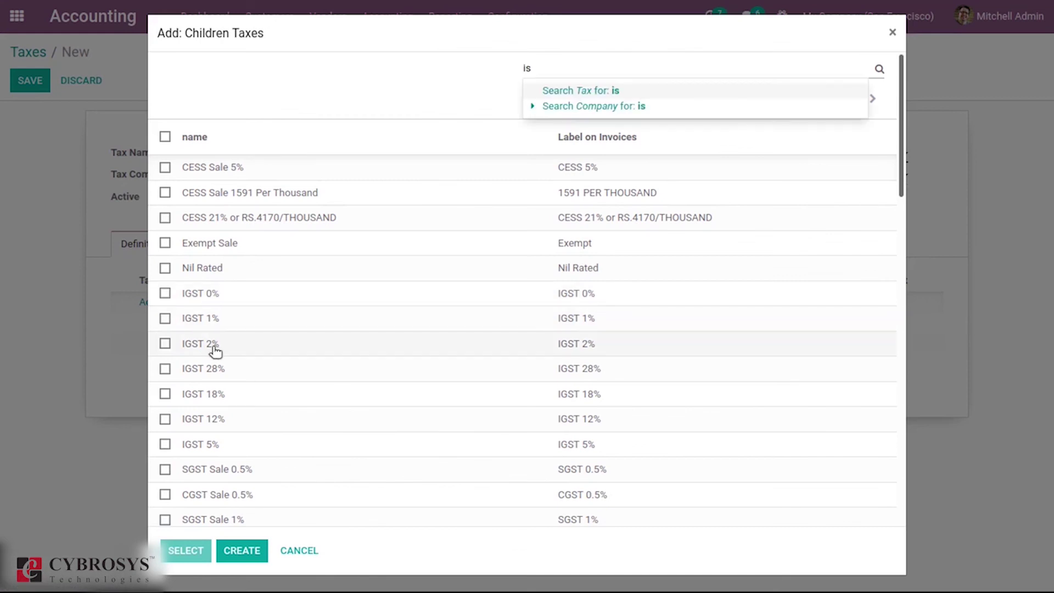
pyautogui.click(216, 351)
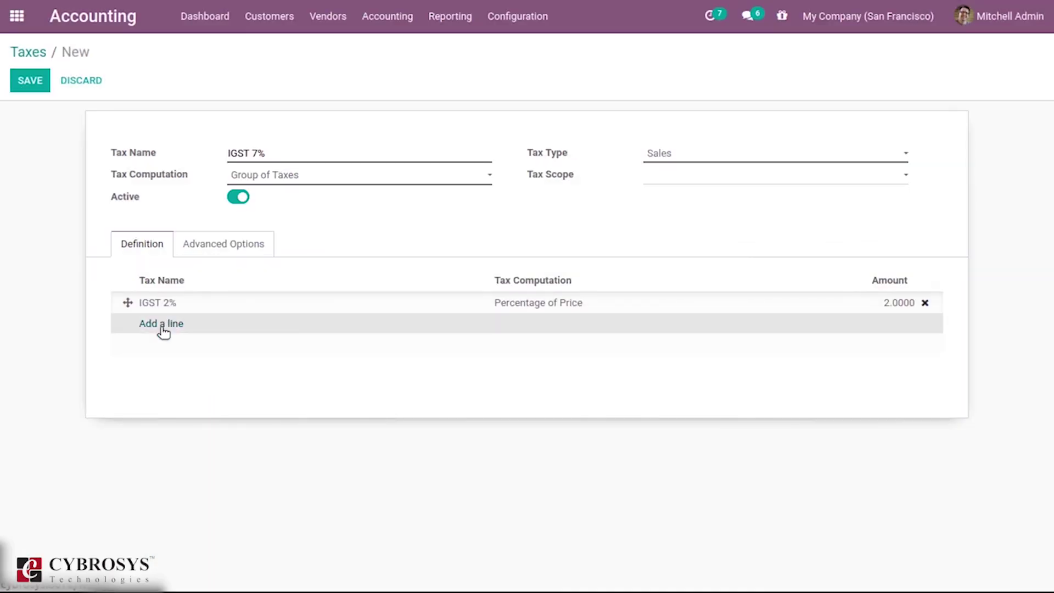
pyautogui.click(162, 325)
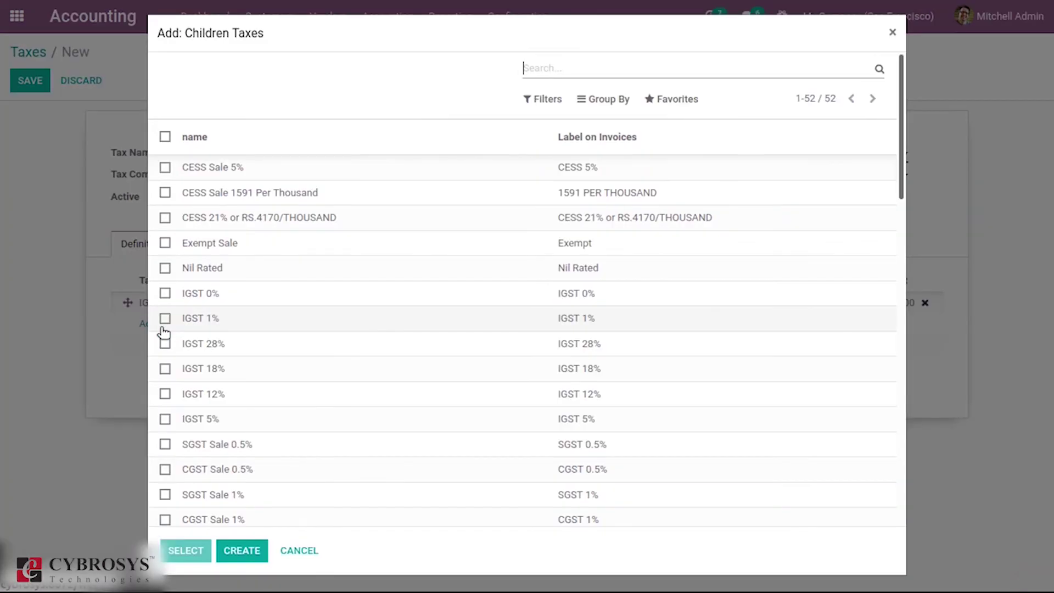
pyautogui.click(197, 418)
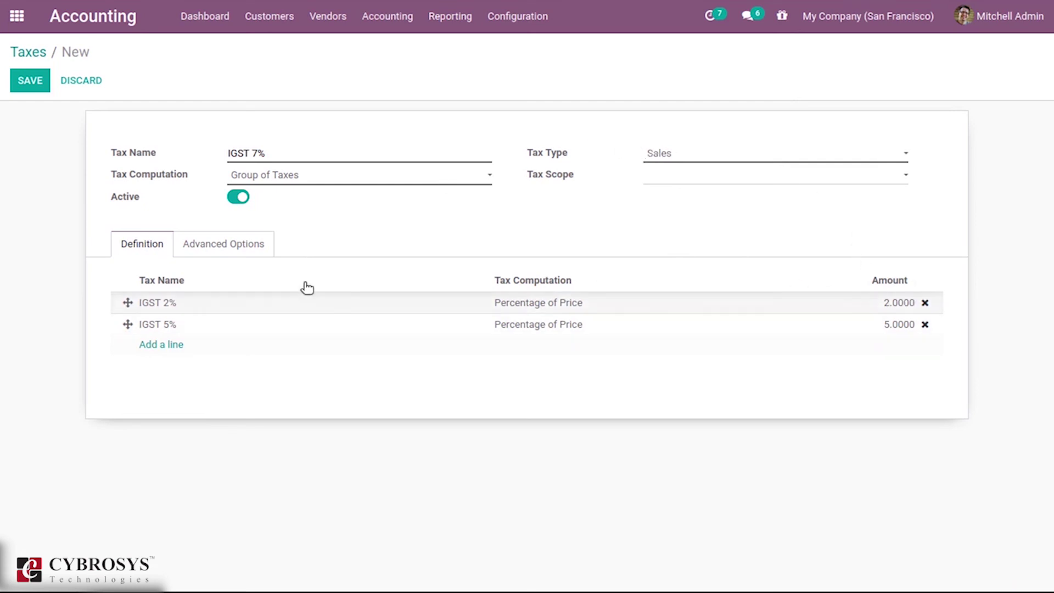
# Save the IGST 7% tax with Sales as its tax type and return to the list of taxes.
pyautogui.click(682, 153)
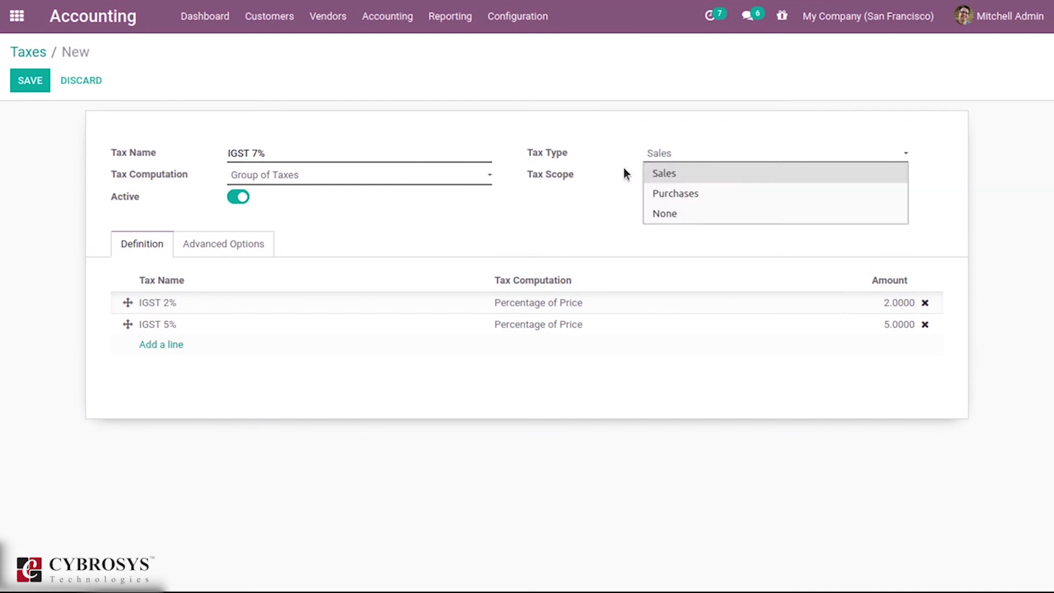
pyautogui.click(542, 150)
pyautogui.click(41, 82)
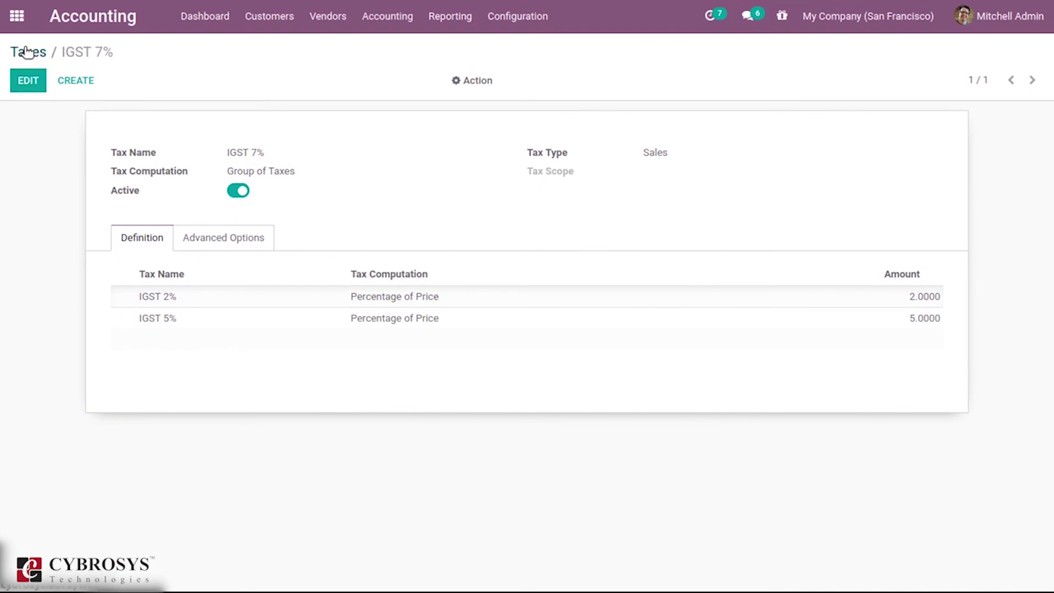
pyautogui.click(27, 52)
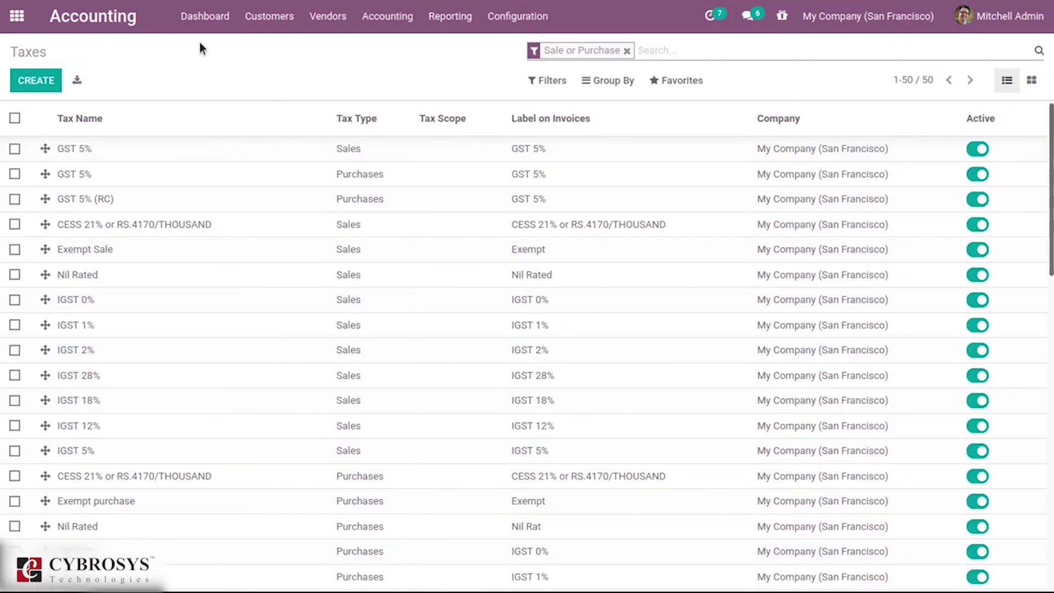